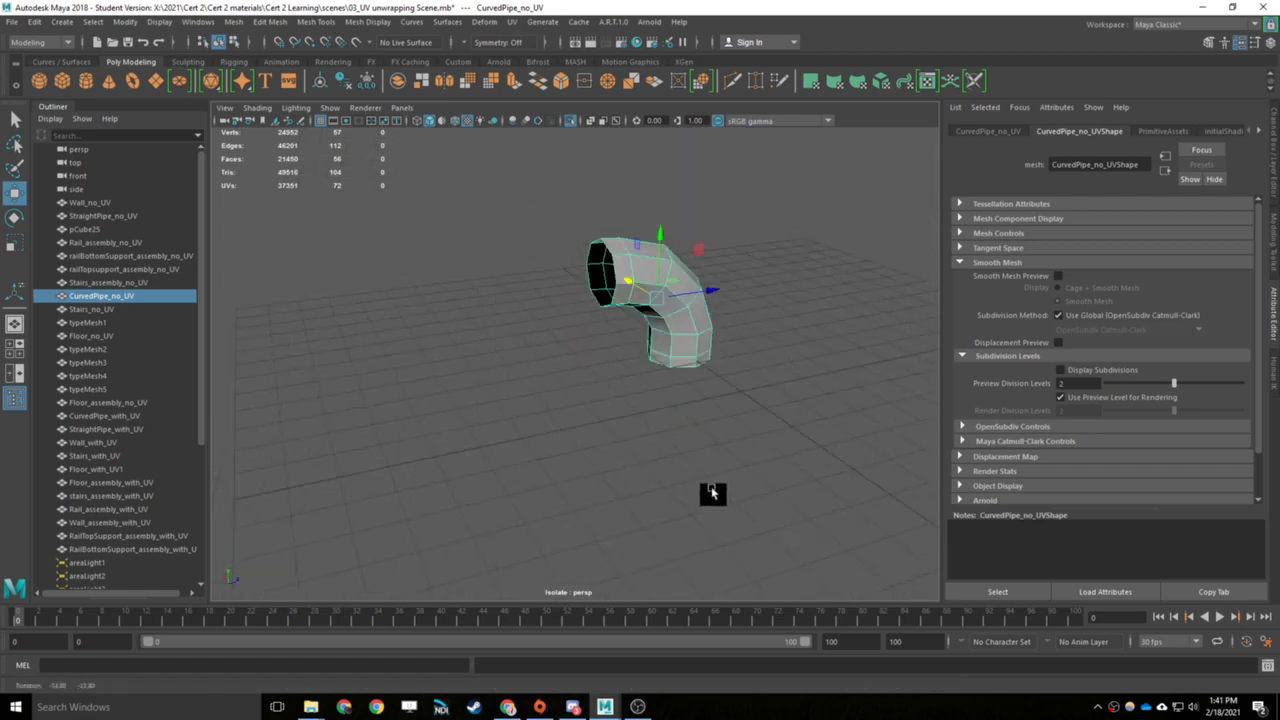
- Try a cylindrical UV projection on the curved pipe
scroll(800, 320, up, 5)
alt+middle_drag(811, 325, 748, 401)
alt+drag(748, 401, 757, 328)
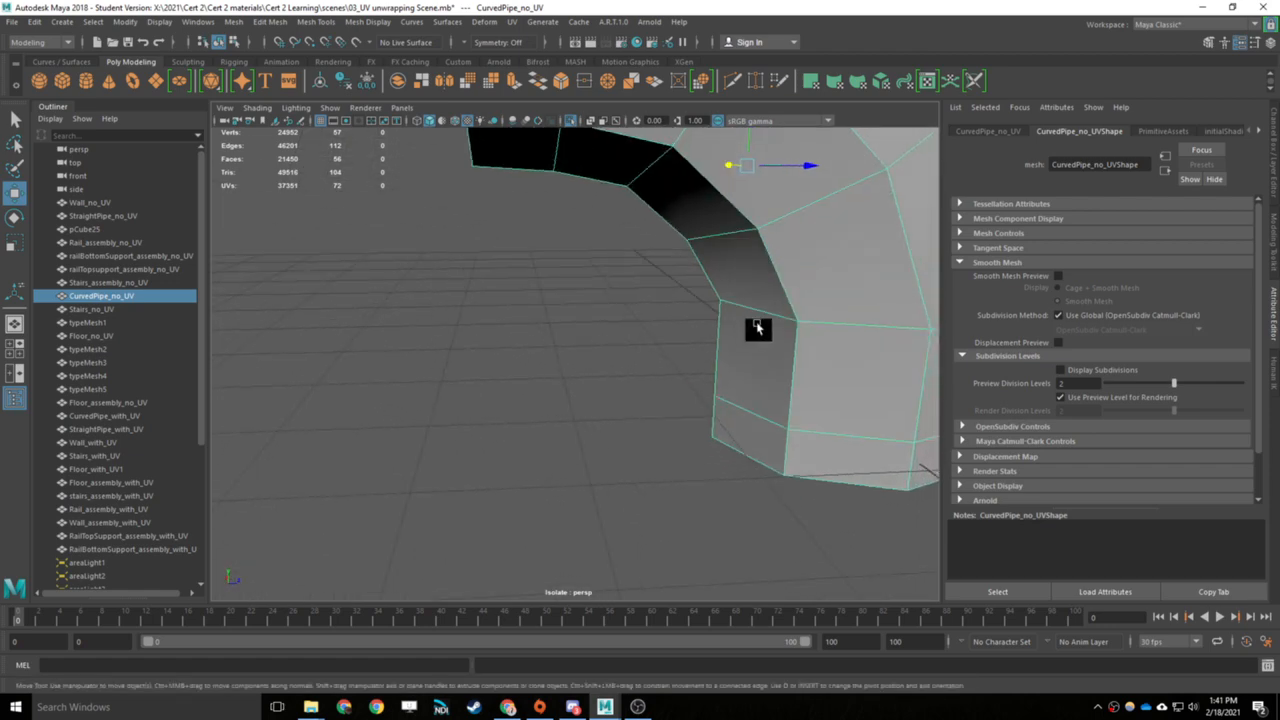
alt+right_drag(807, 441, 750, 345)
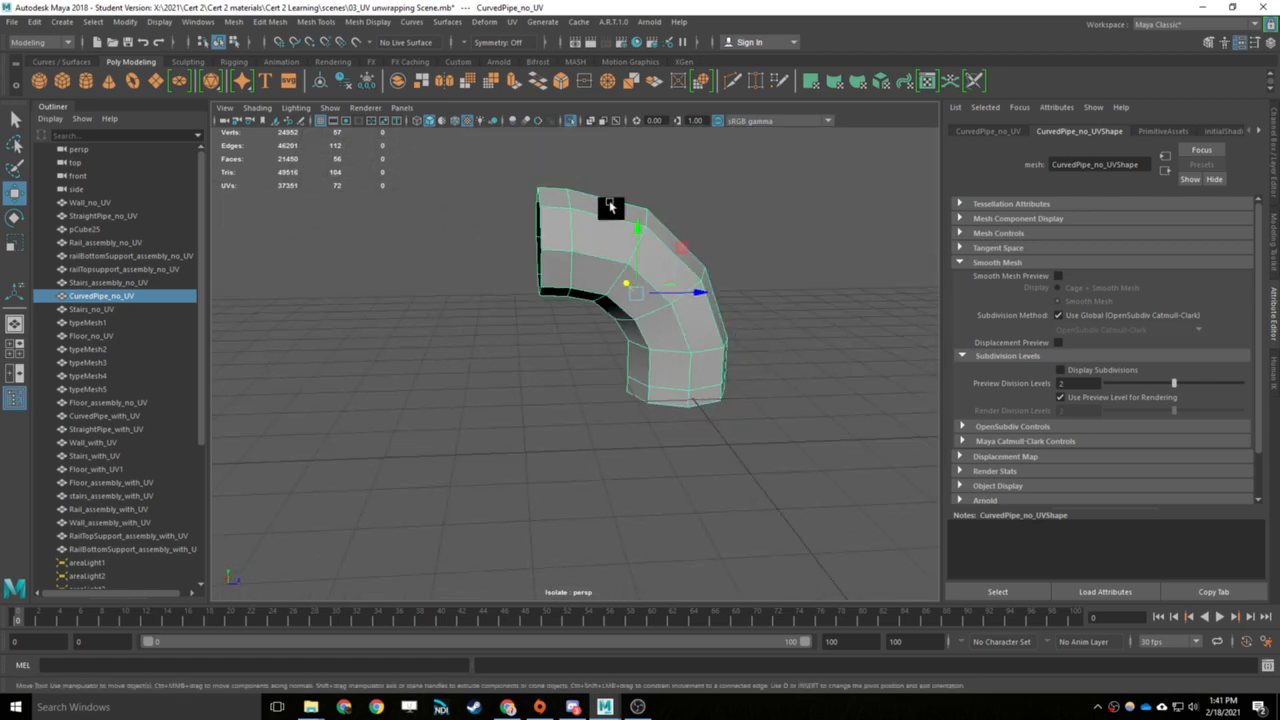
alt+drag(718, 288, 755, 390)
click(511, 21)
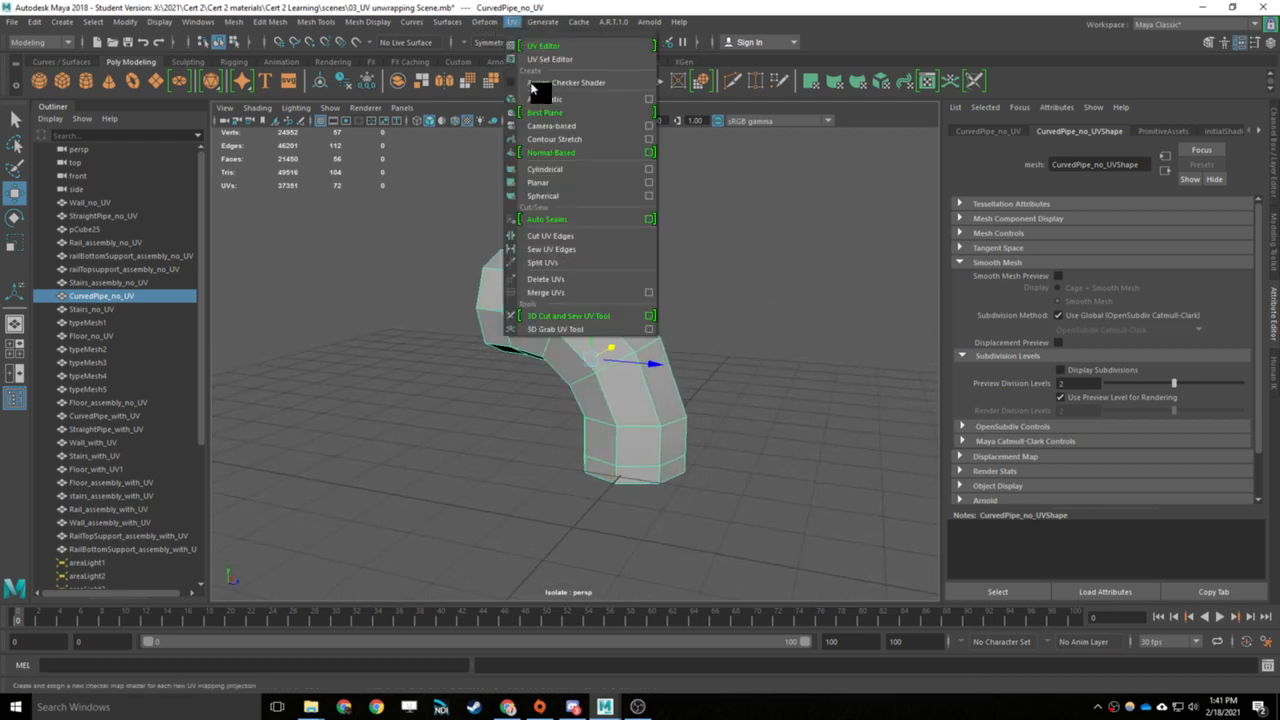
click(560, 170)
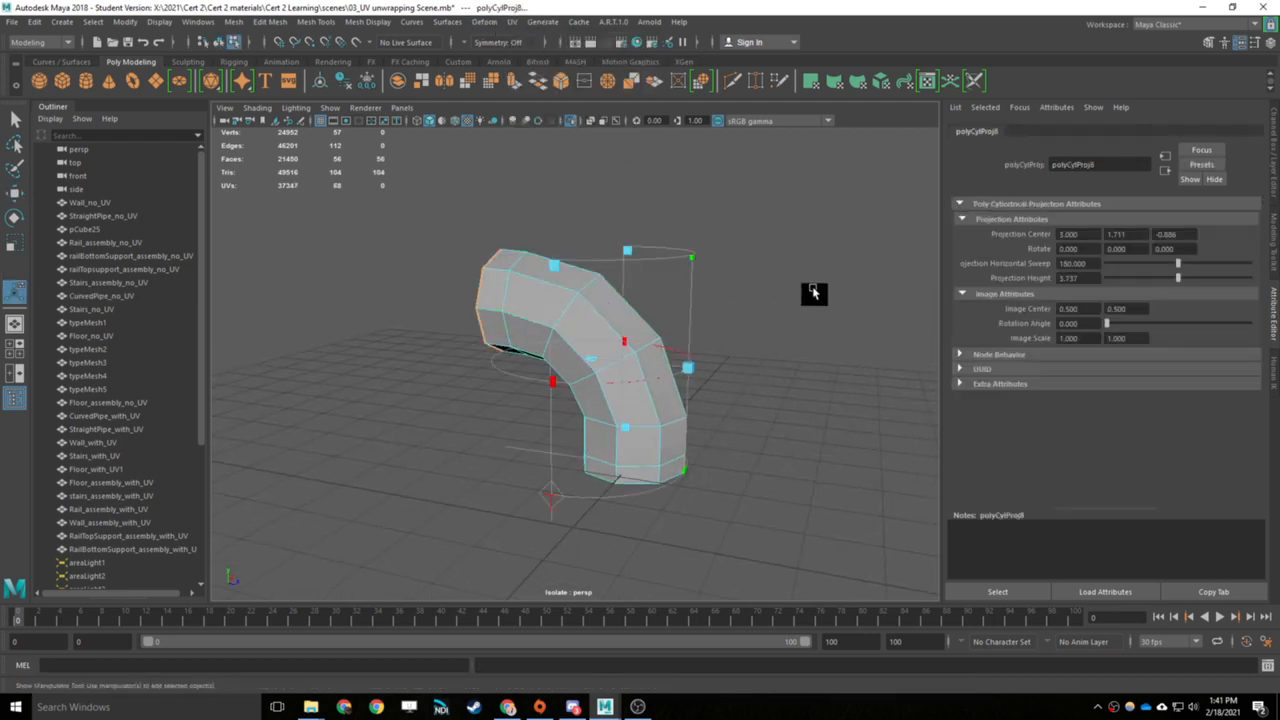
- Open the UV Editor and display the checker map to judge the UV distortion on the curved pipe
click(518, 21)
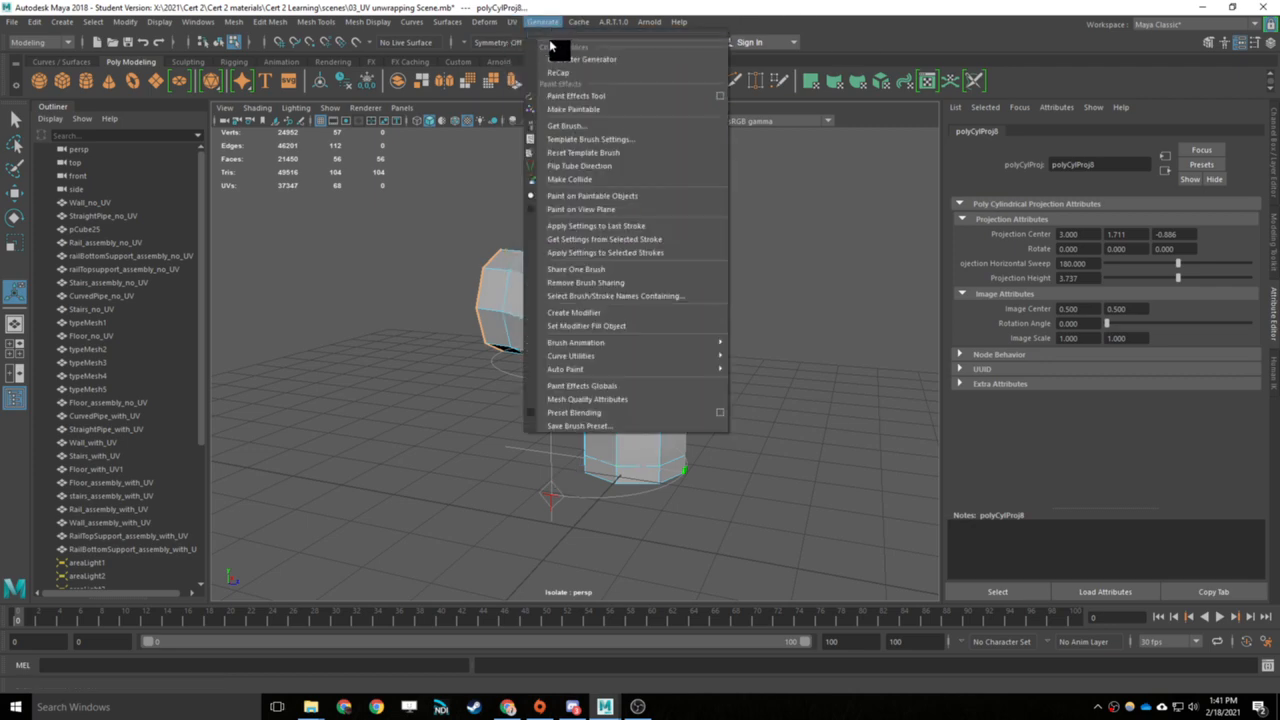
click(548, 44)
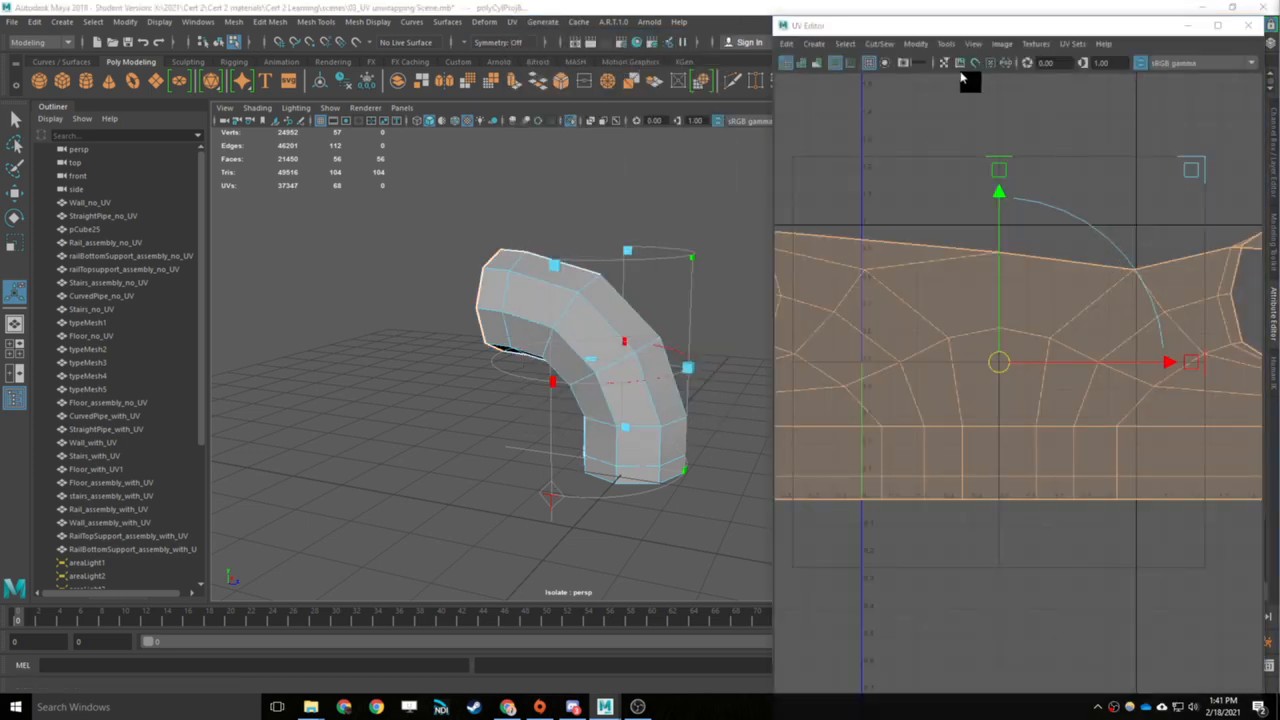
click(1217, 27)
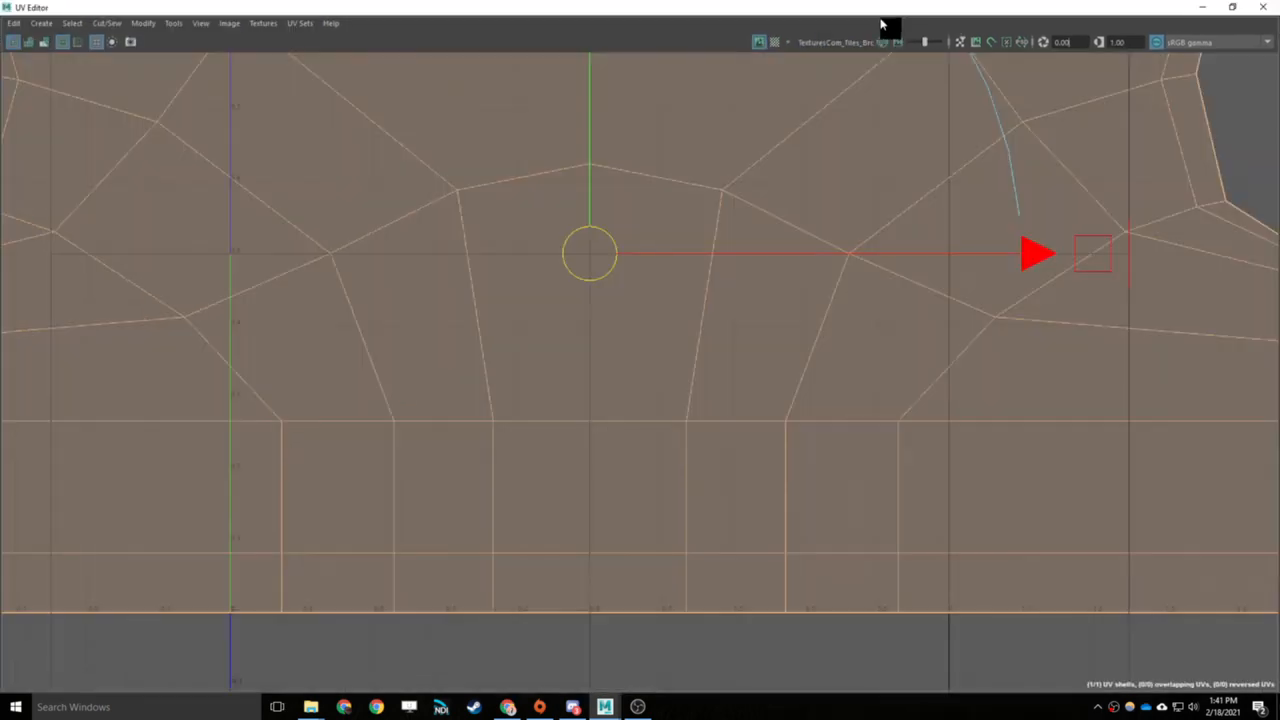
click(788, 47)
click(778, 47)
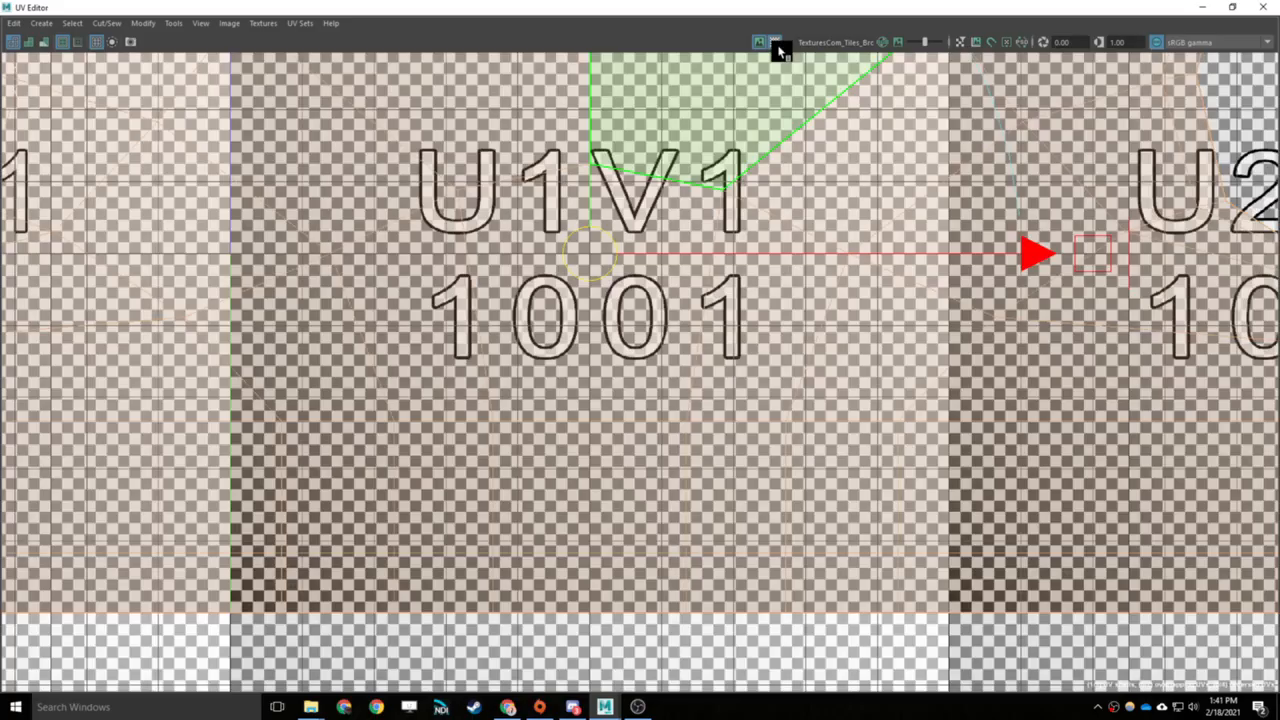
click(1203, 7)
- Try rotating the cylindrical projection manipulator to follow the bend of the curved pipe
alt+drag(712, 404, 734, 409)
alt+middle_drag(728, 413, 651, 369)
scroll(648, 370, up, 5)
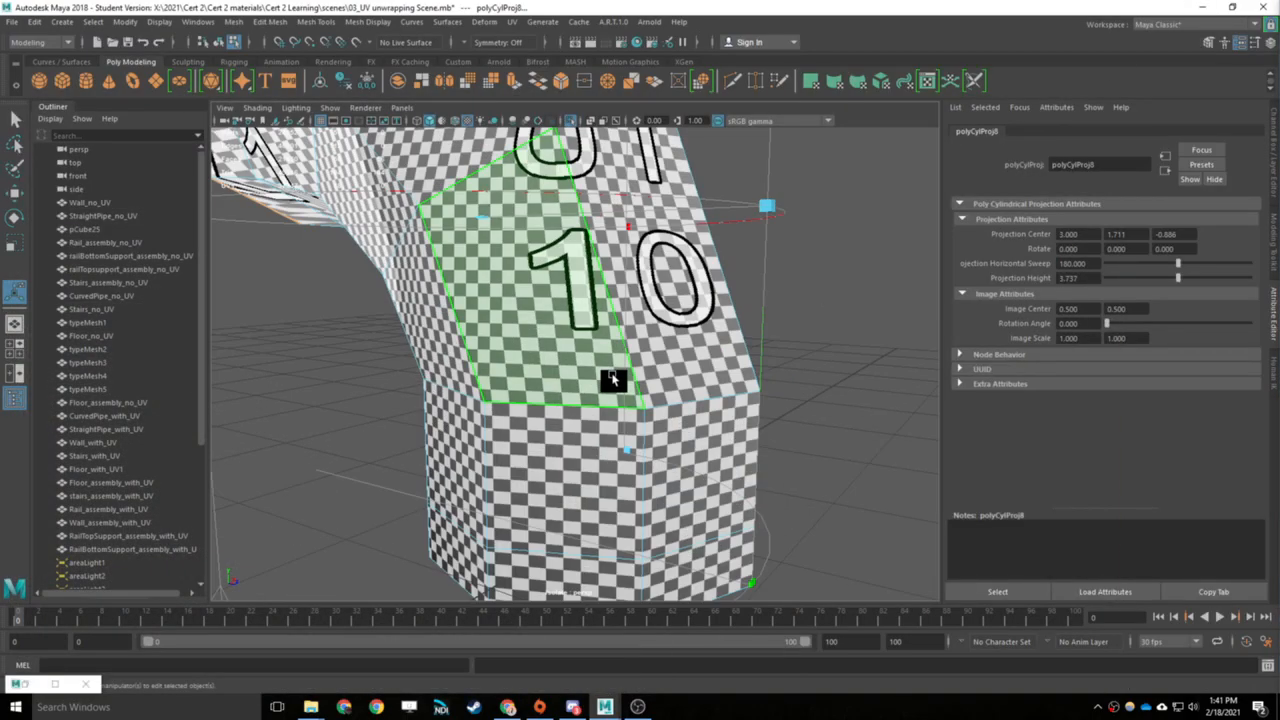
alt+drag(612, 379, 592, 430)
click(533, 451)
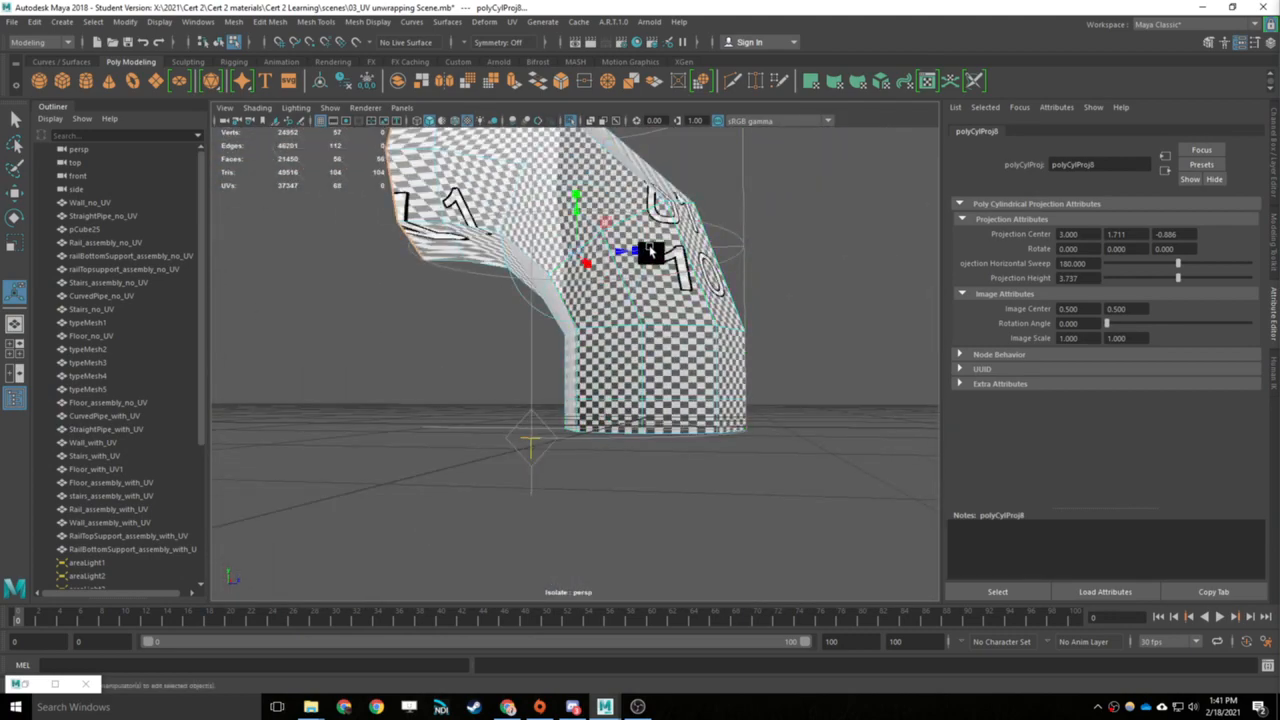
key(e)
drag(629, 234, 616, 185)
alt+drag(726, 229, 724, 289)
- Undo the projection rotation and the cylindrical mapping of the curved pipe
key(ctrl+z)
key(ctrl+z)
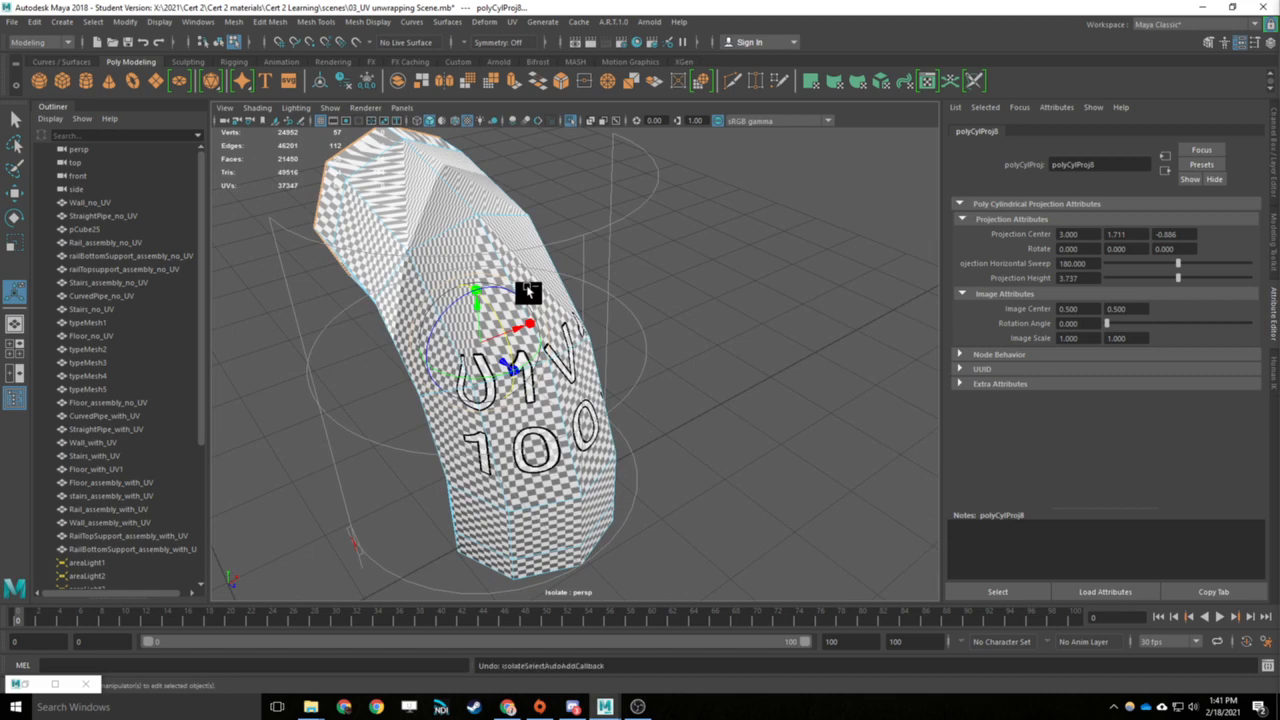
key(ctrl+z)
key(ctrl+z)
- Select the curved pipe above the "Planar Mark Seams Unfold" label and isolate it in the viewport
alt+right_drag(490, 348, 348, 448)
alt+middle_drag(348, 448, 634, 320)
click(645, 322)
alt+drag(786, 291, 511, 347)
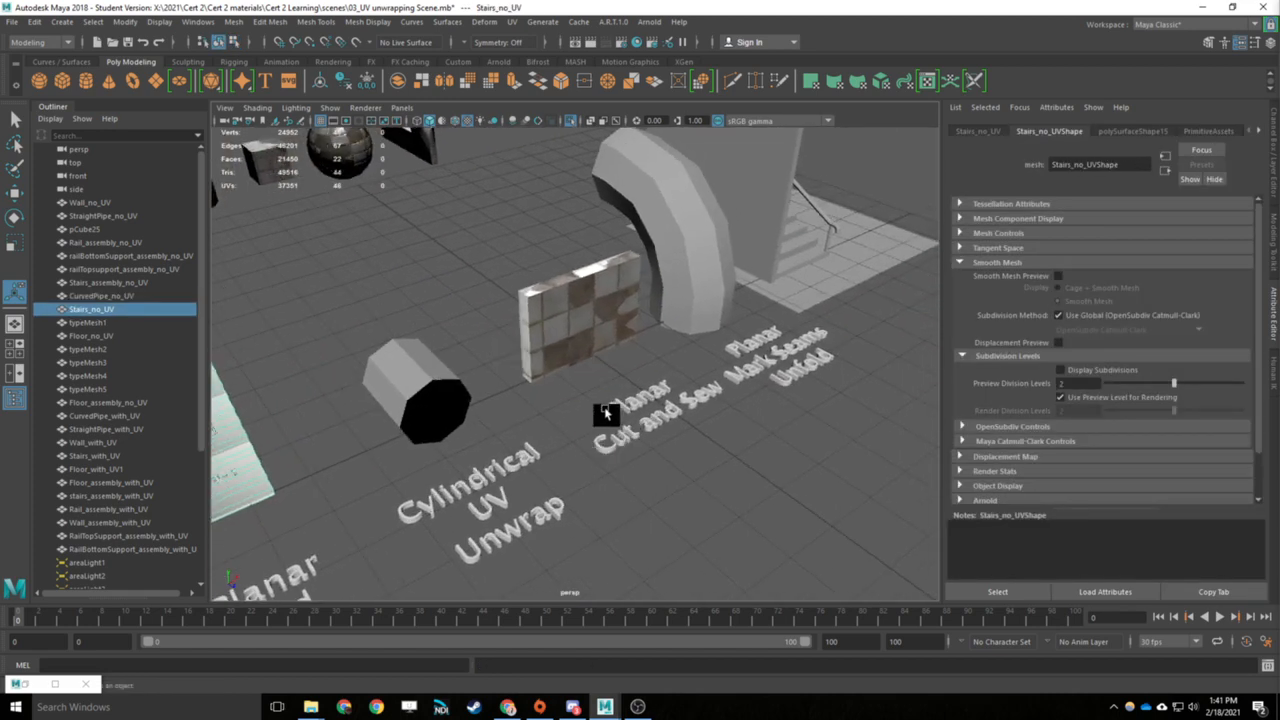
alt+drag(606, 413, 515, 403)
click(665, 393)
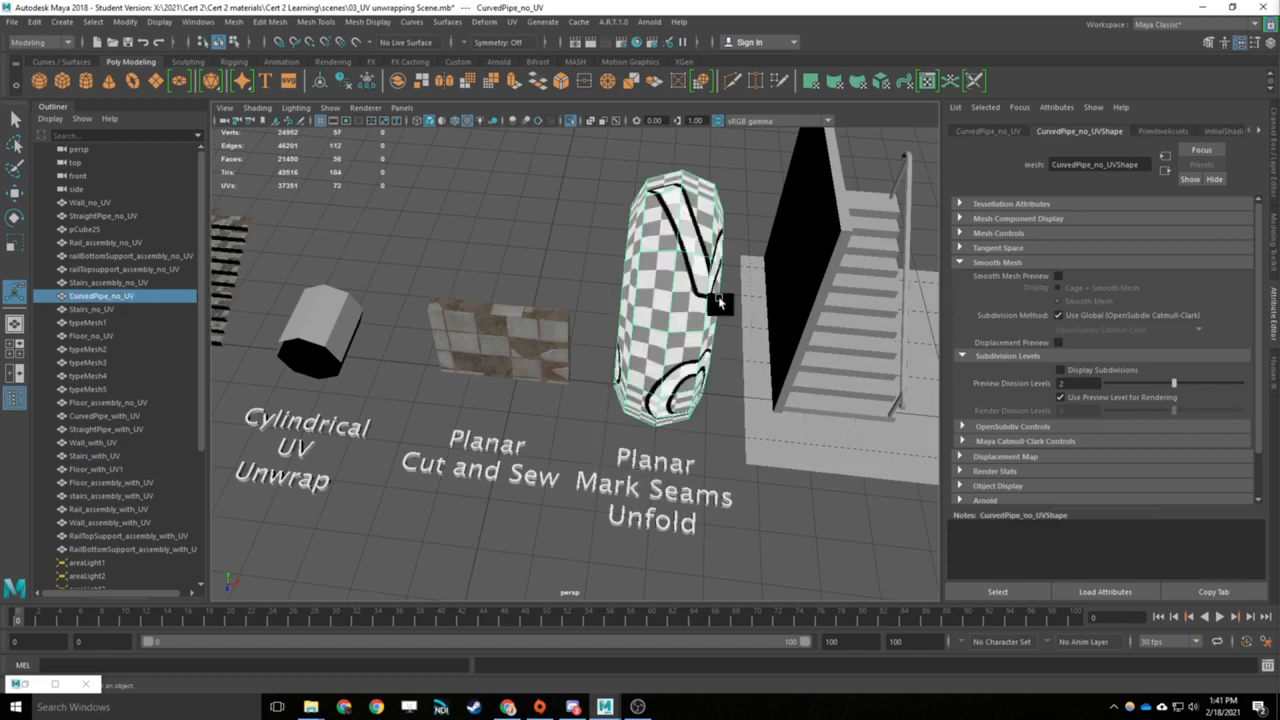
alt+drag(718, 302, 706, 370)
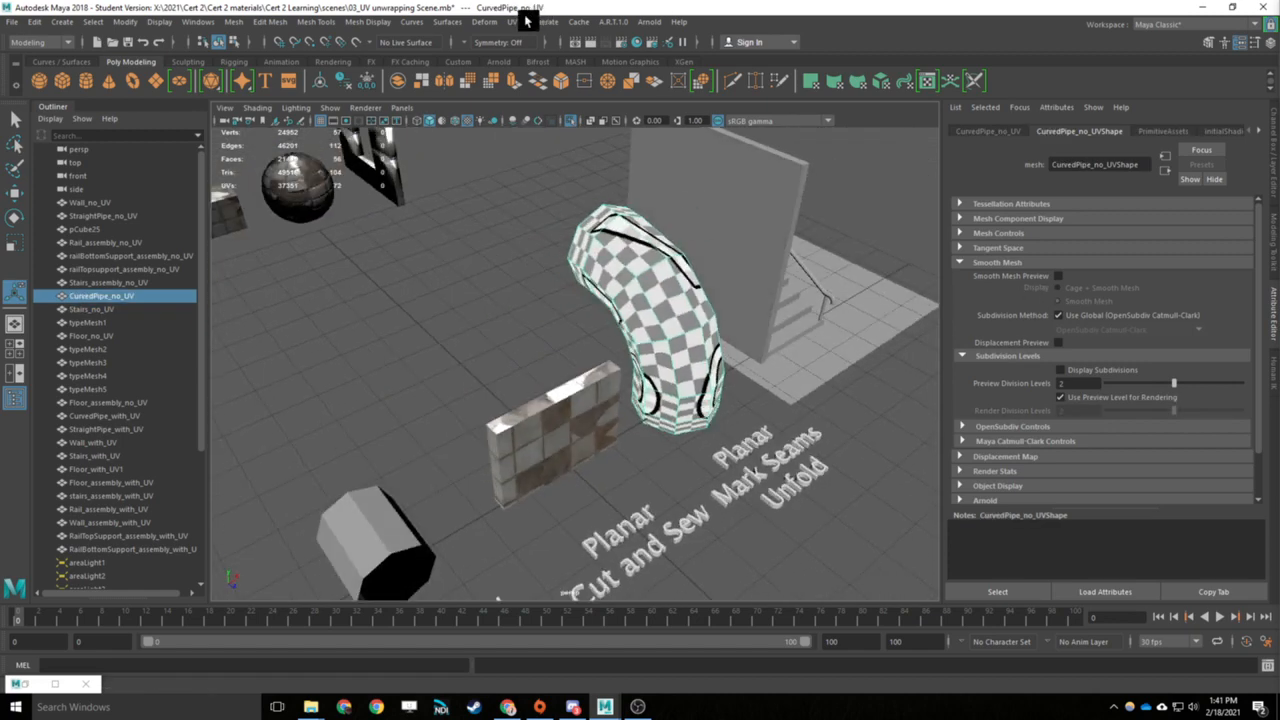
scroll(603, 314, up, 8)
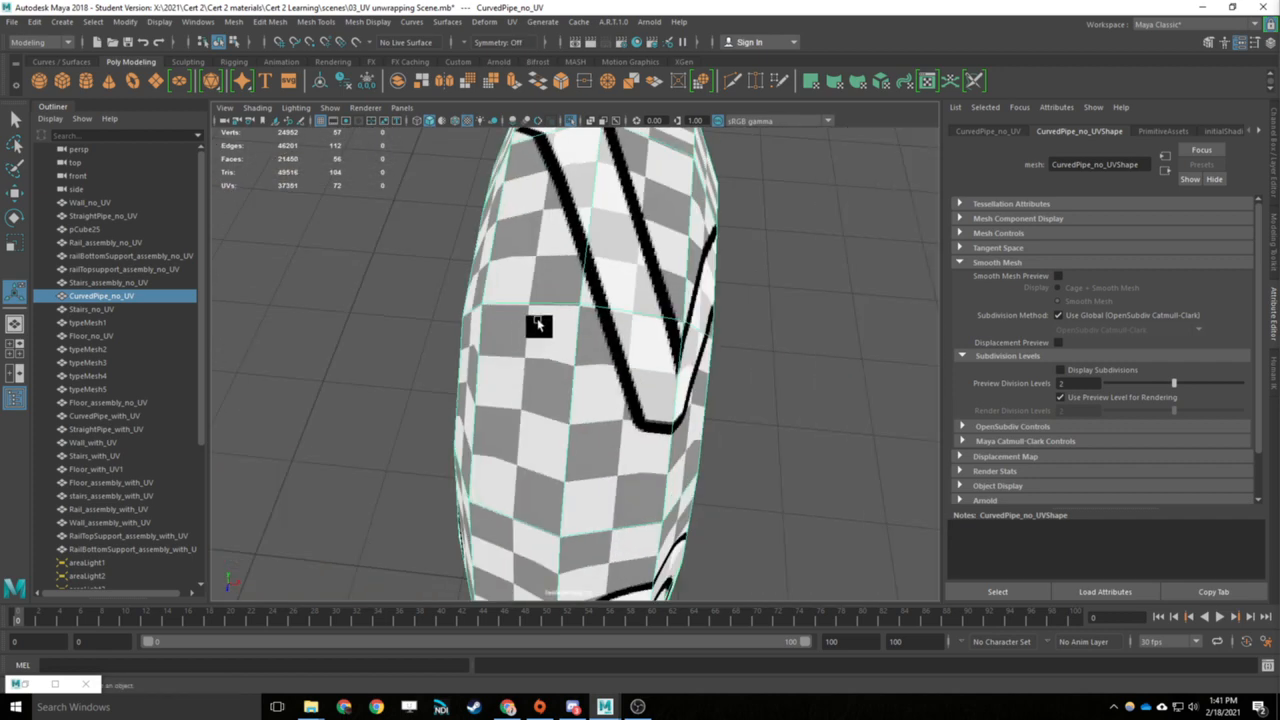
scroll(740, 356, down, 5)
click(750, 371)
alt+drag(840, 388, 725, 345)
click(501, 239)
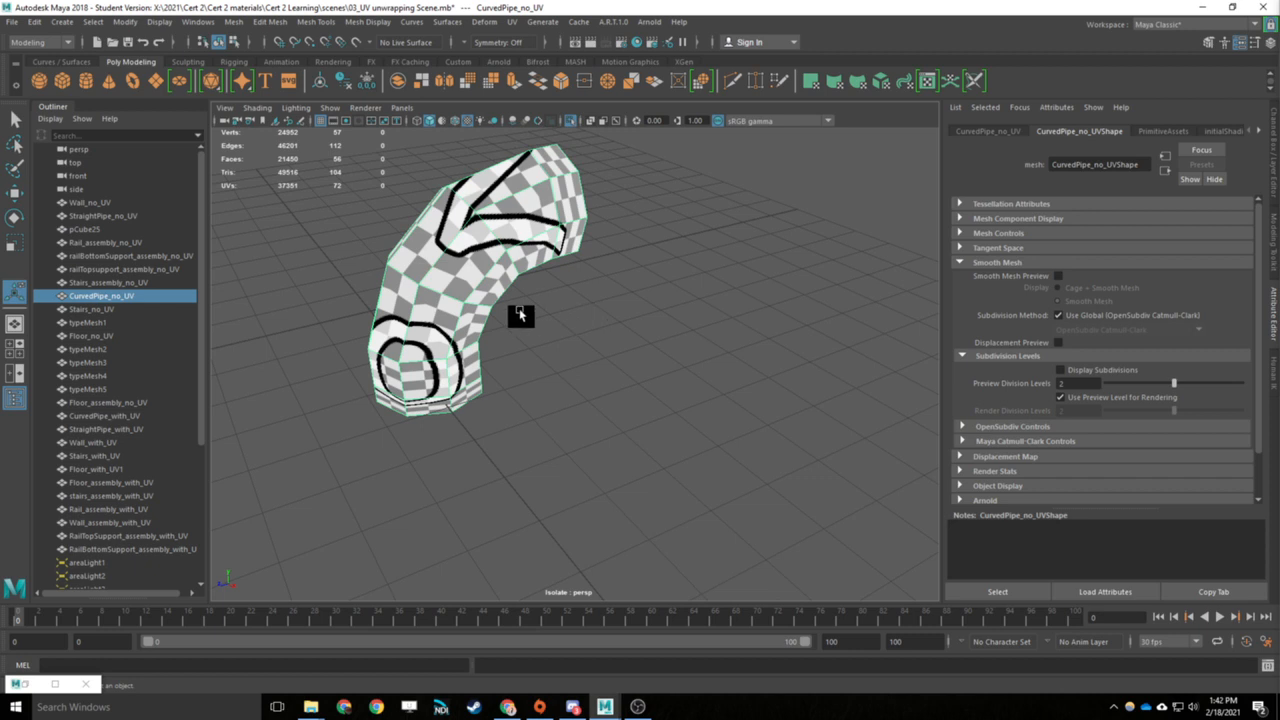
- Apply a planar UV projection to the curved pipe from the X axis, fitted to the bounding box and keeping the image width/height ratio
alt+drag(634, 231, 614, 244)
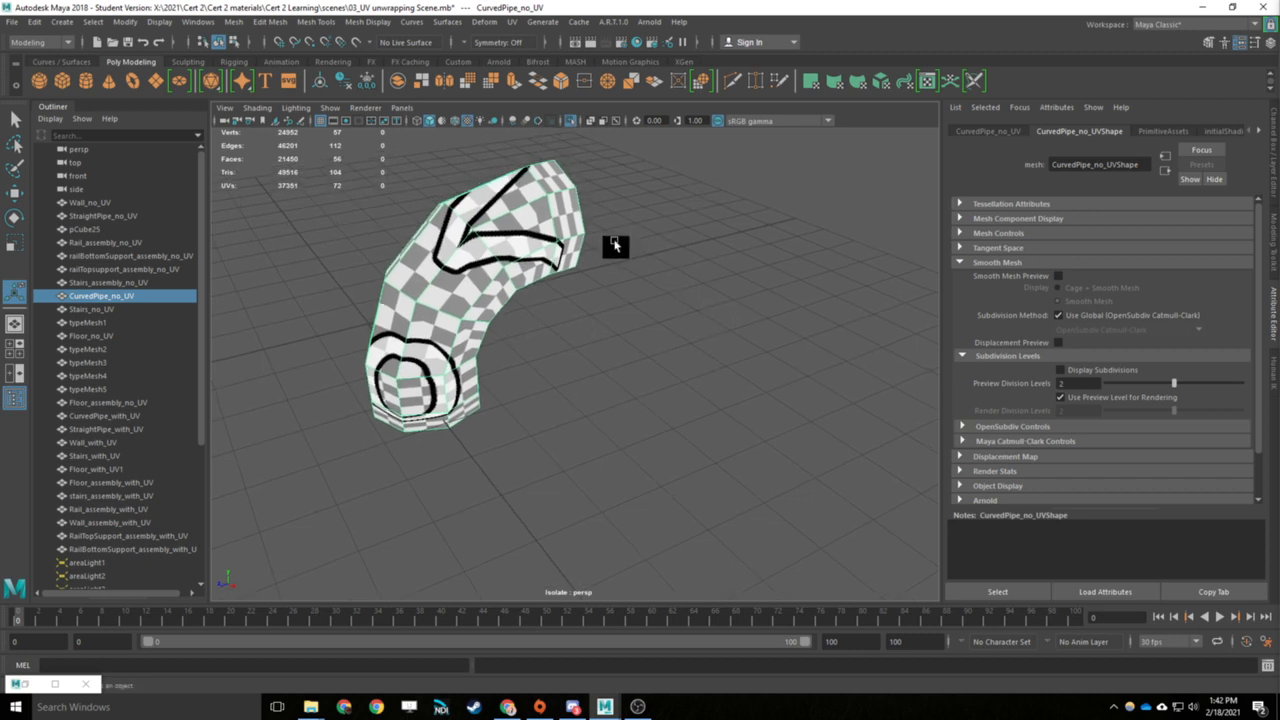
click(512, 21)
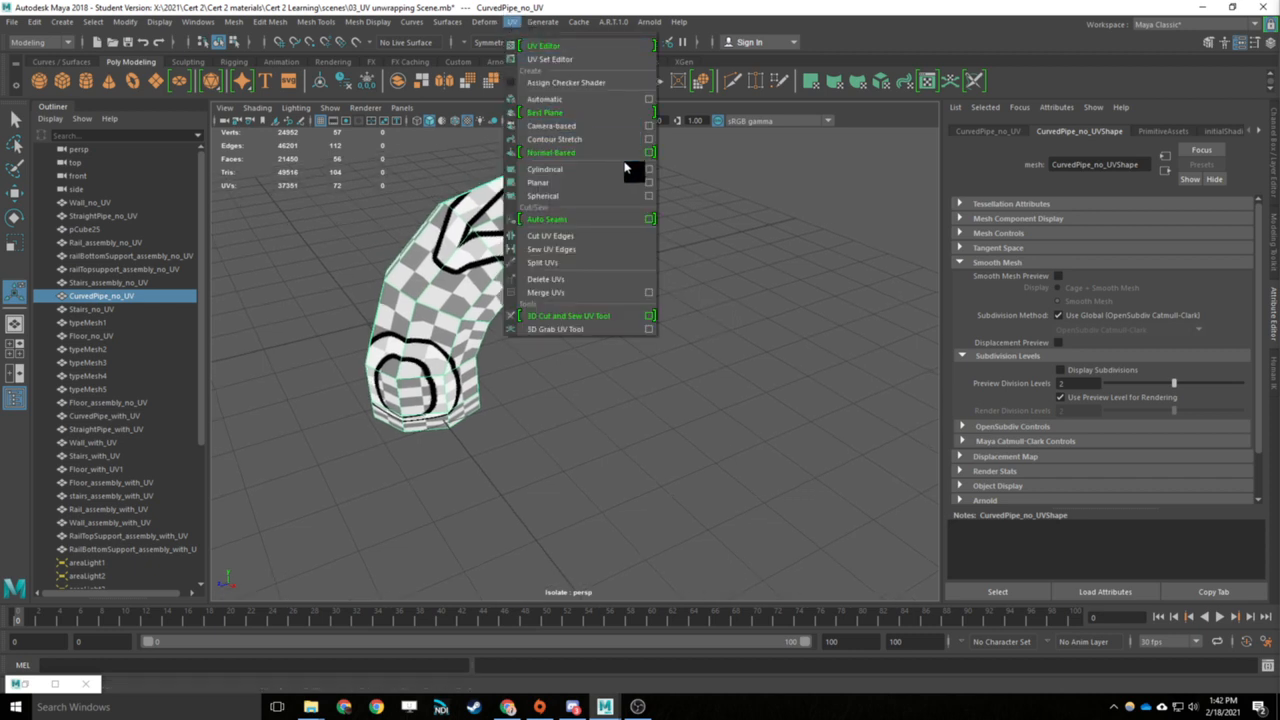
click(650, 183)
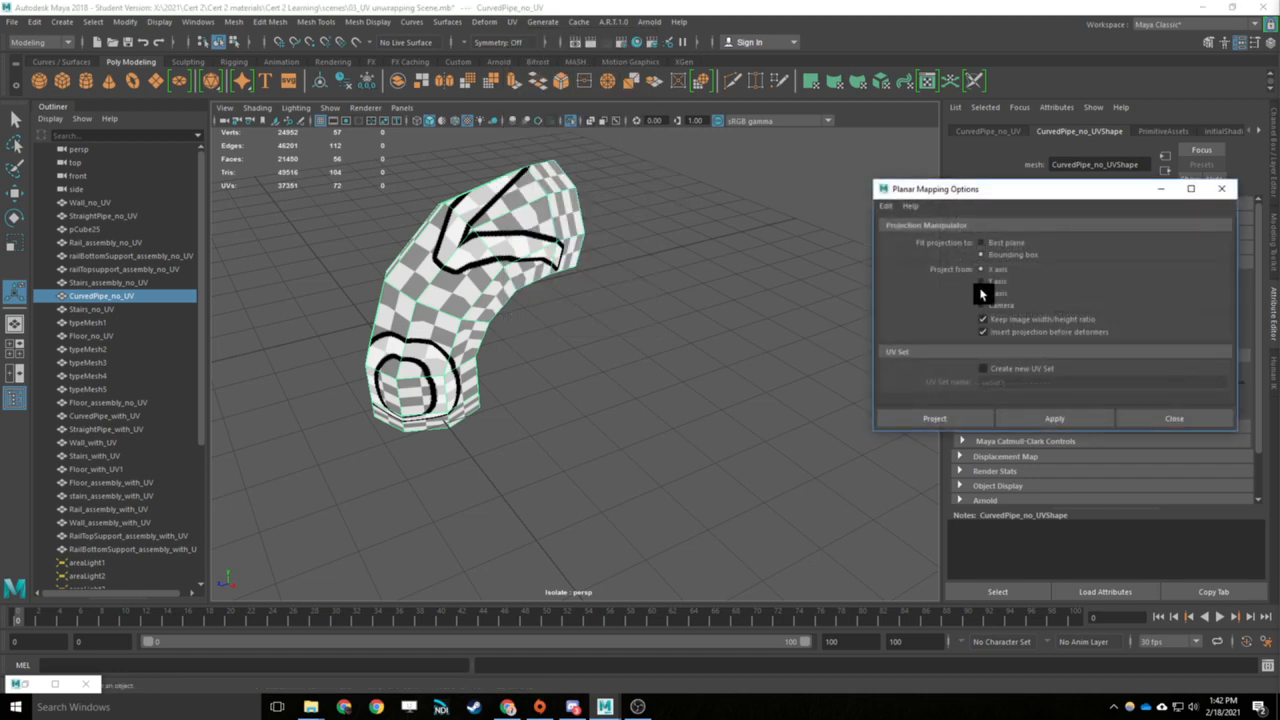
alt+drag(640, 335, 544, 318)
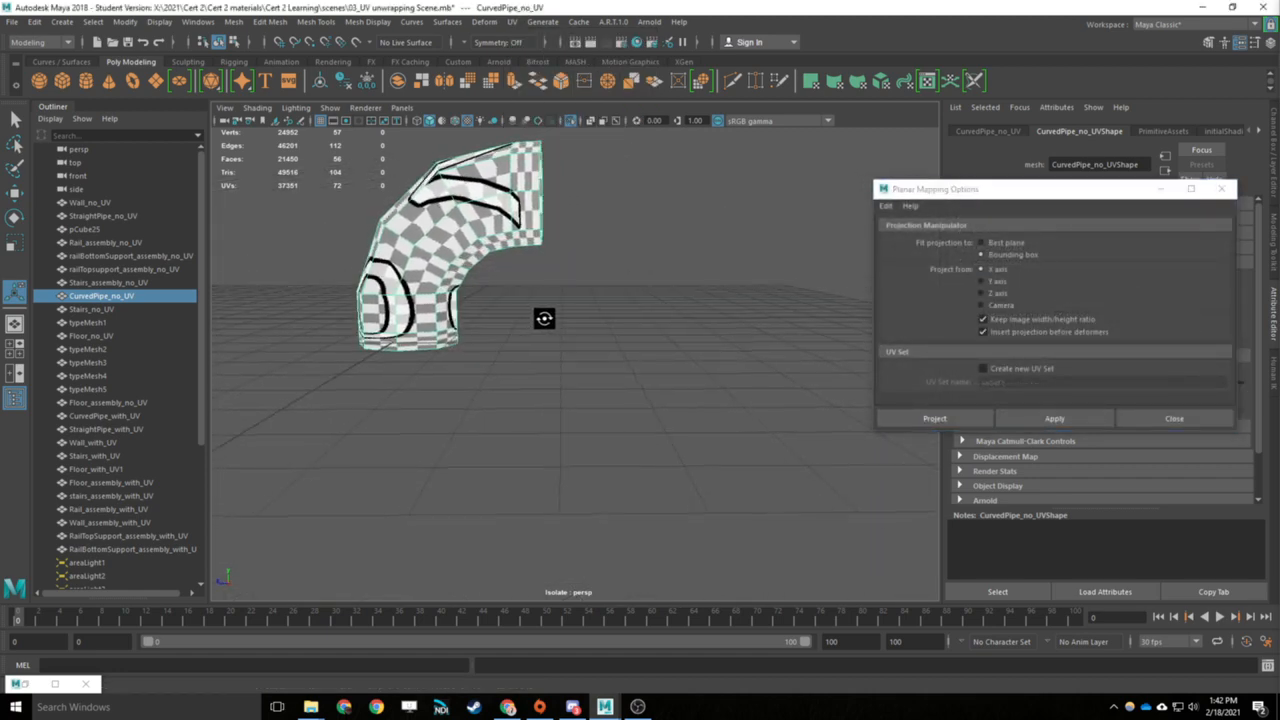
alt+drag(443, 495, 239, 557)
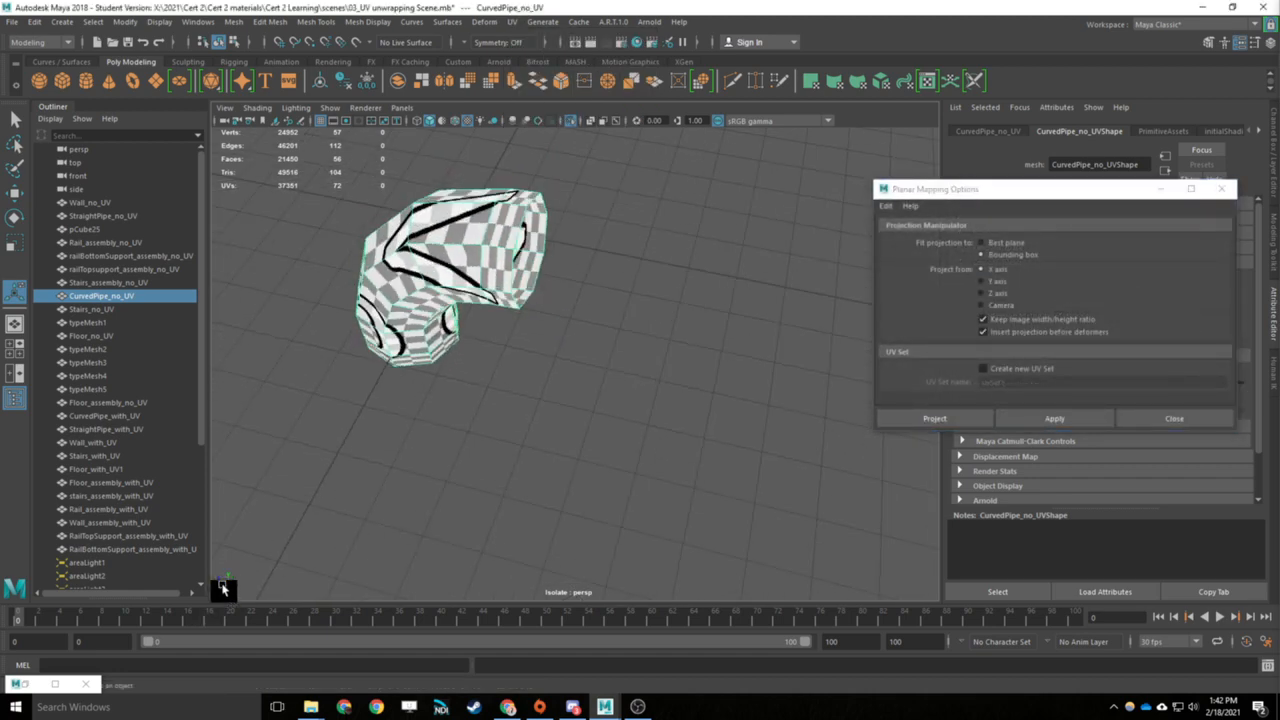
click(1054, 418)
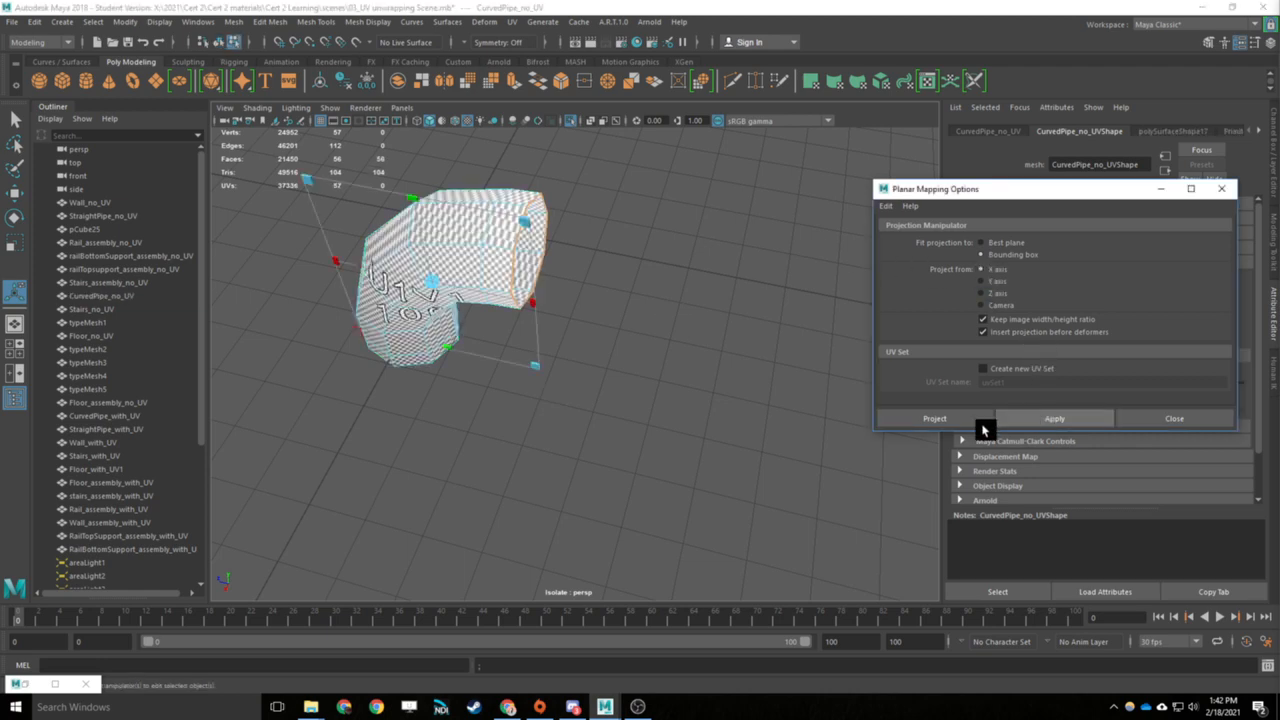
alt+drag(634, 355, 543, 249)
scroll(802, 354, up, 5)
scroll(797, 354, down, 2)
scroll(748, 320, down, 5)
key(q)
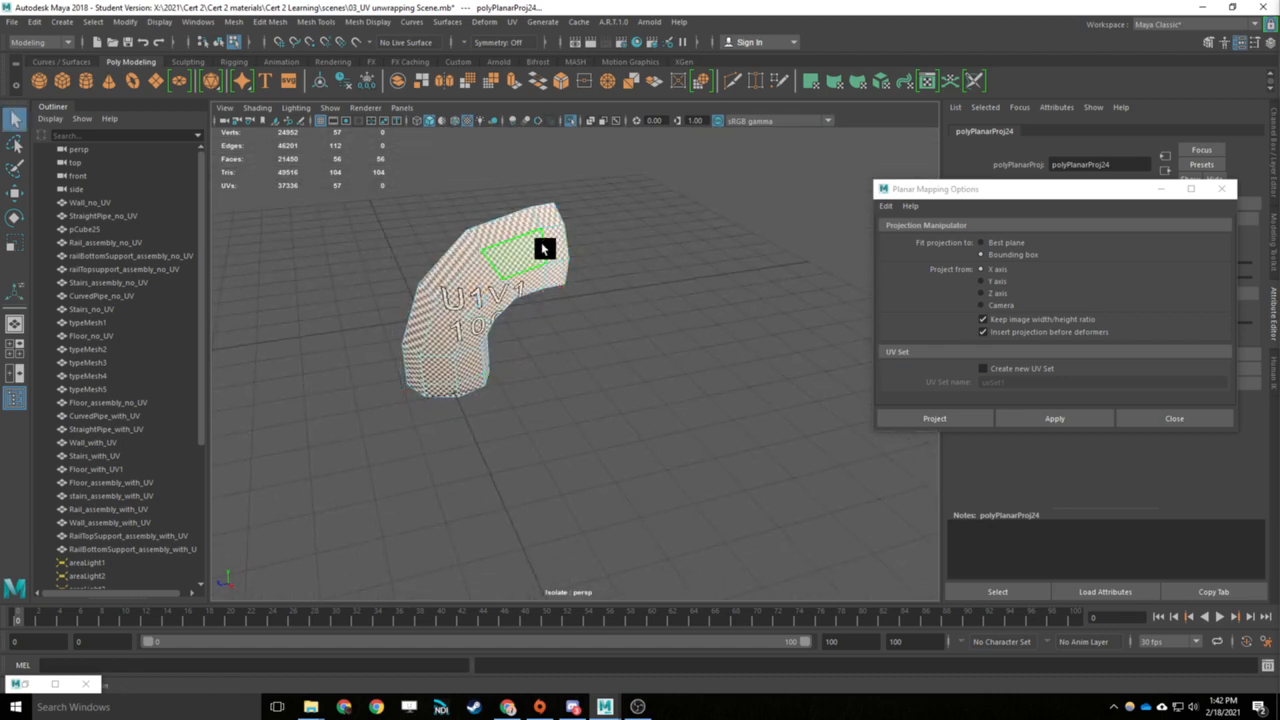
click(587, 219)
- Show the curved pipe's UVs in the UV Editor and turn off the checker map display
click(508, 21)
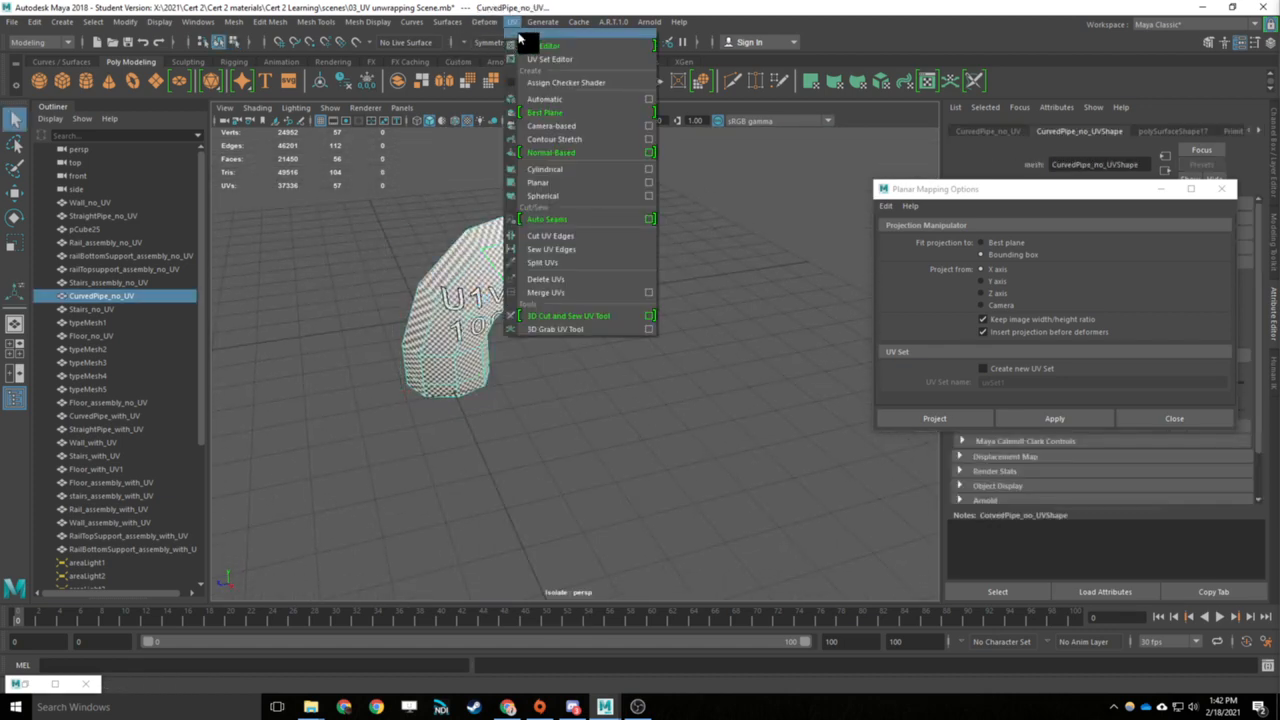
click(586, 48)
click(536, 255)
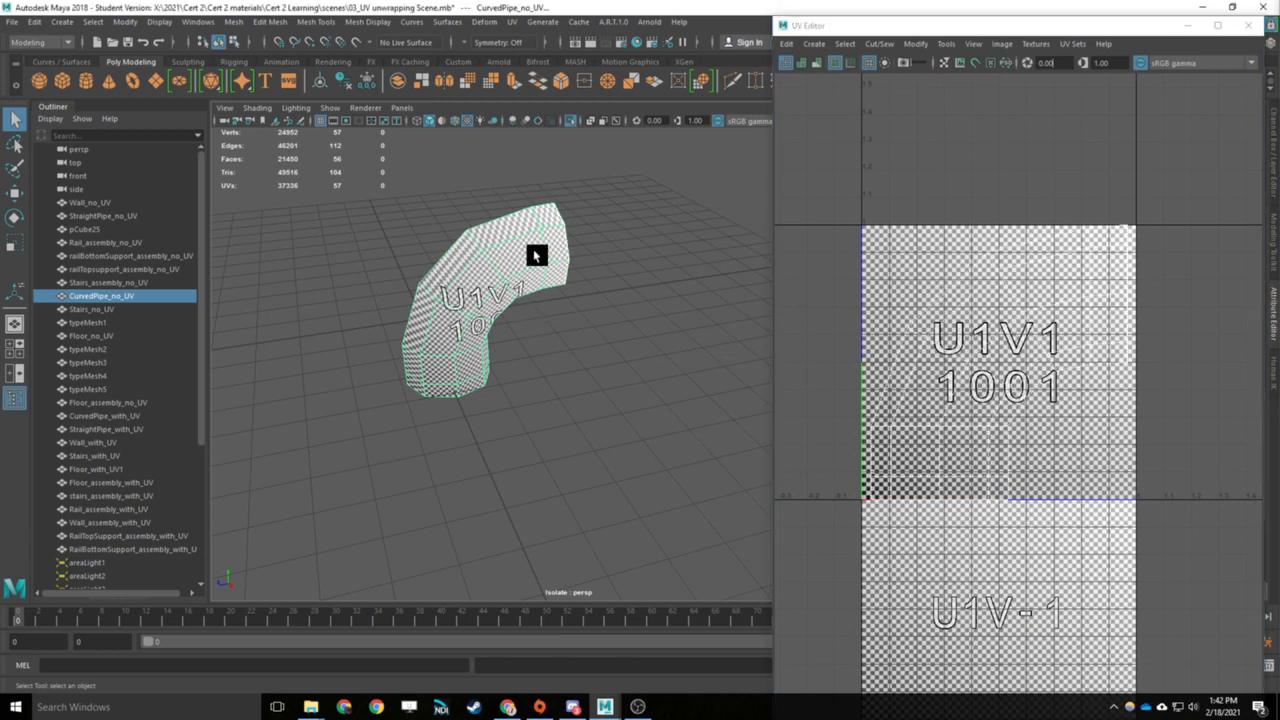
click(1217, 25)
click(777, 43)
click(1232, 8)
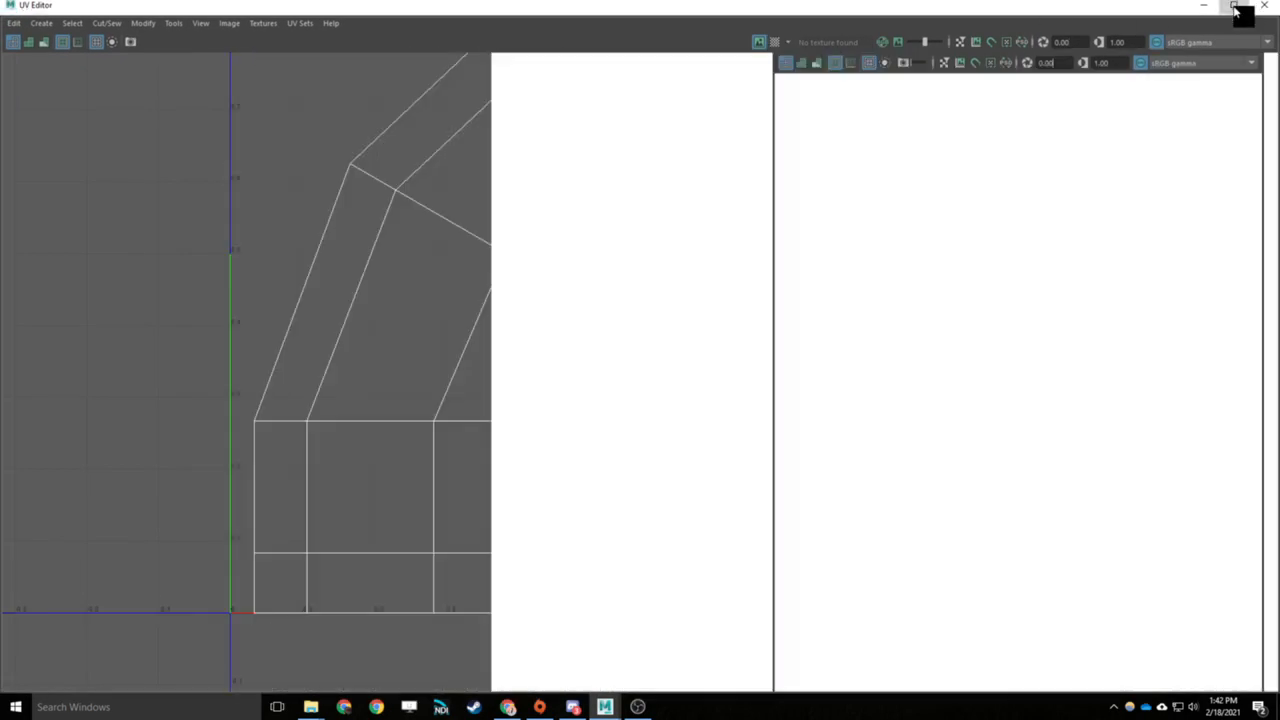
- Try unfolding the entire UV shell of the curved pipe without any cut seams
right_drag(1074, 268, 1026, 246)
click(1059, 222)
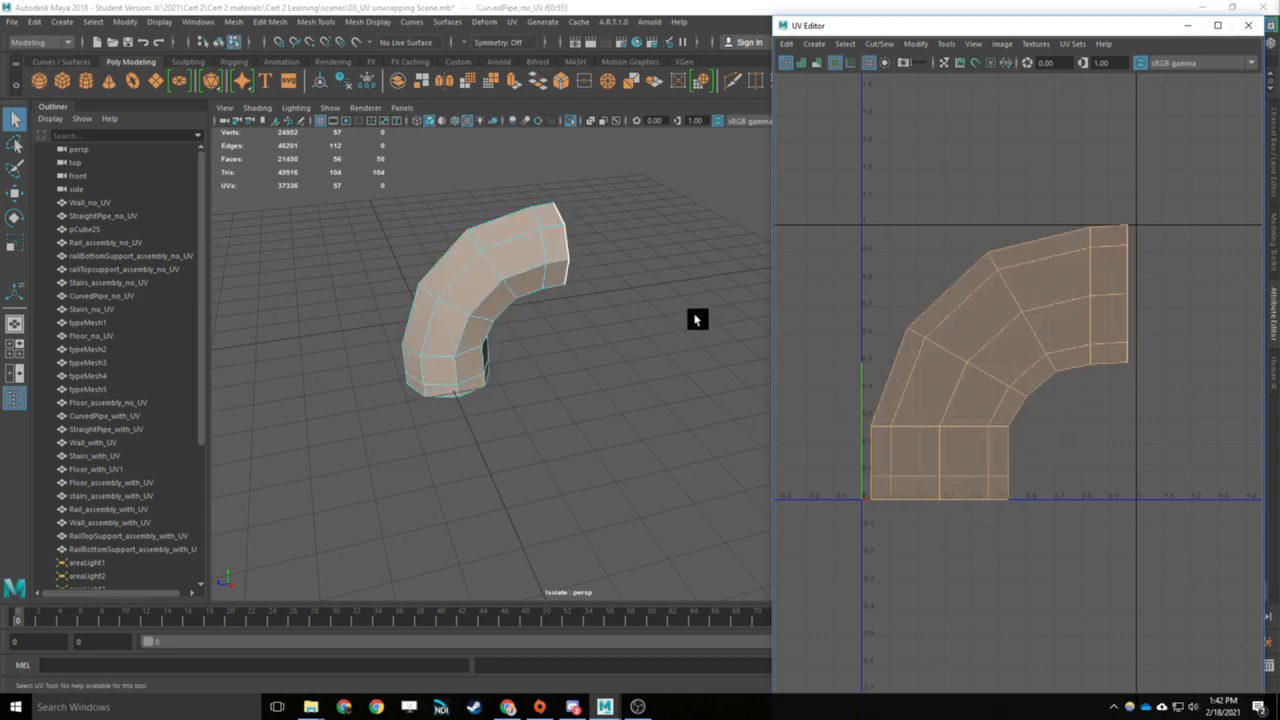
click(1108, 366)
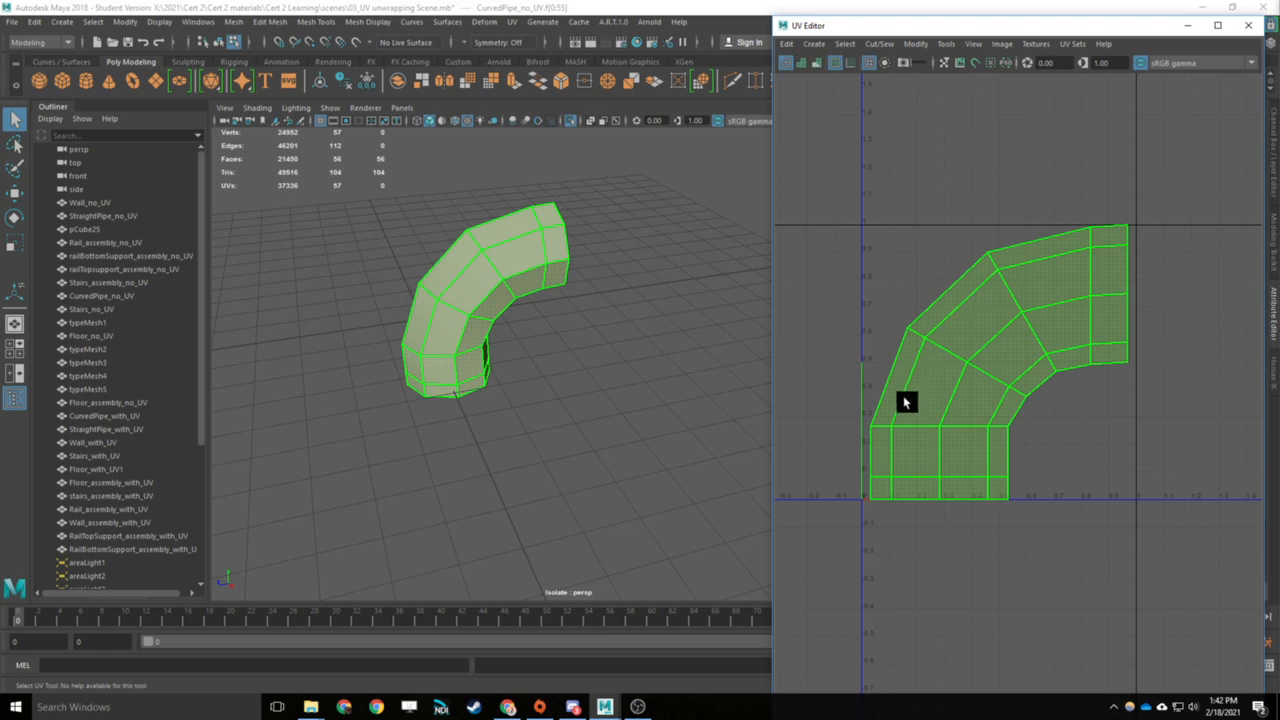
click(918, 44)
click(932, 472)
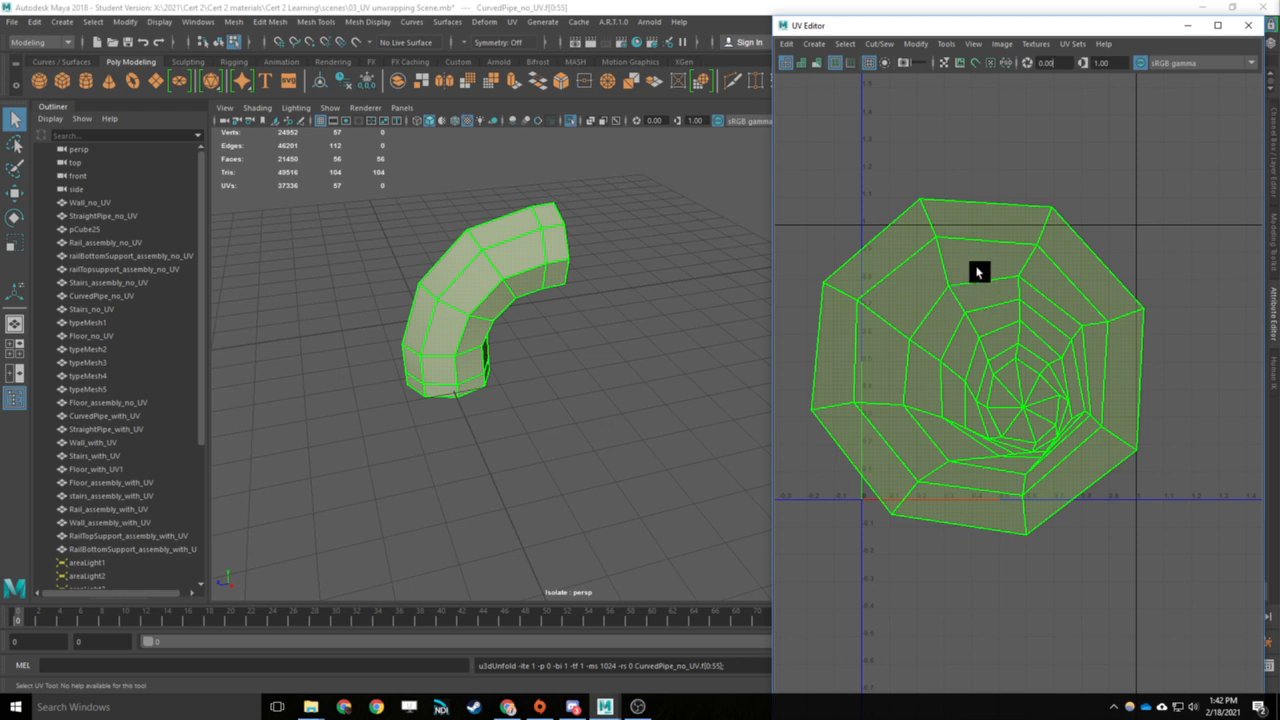
alt+drag(489, 269, 625, 275)
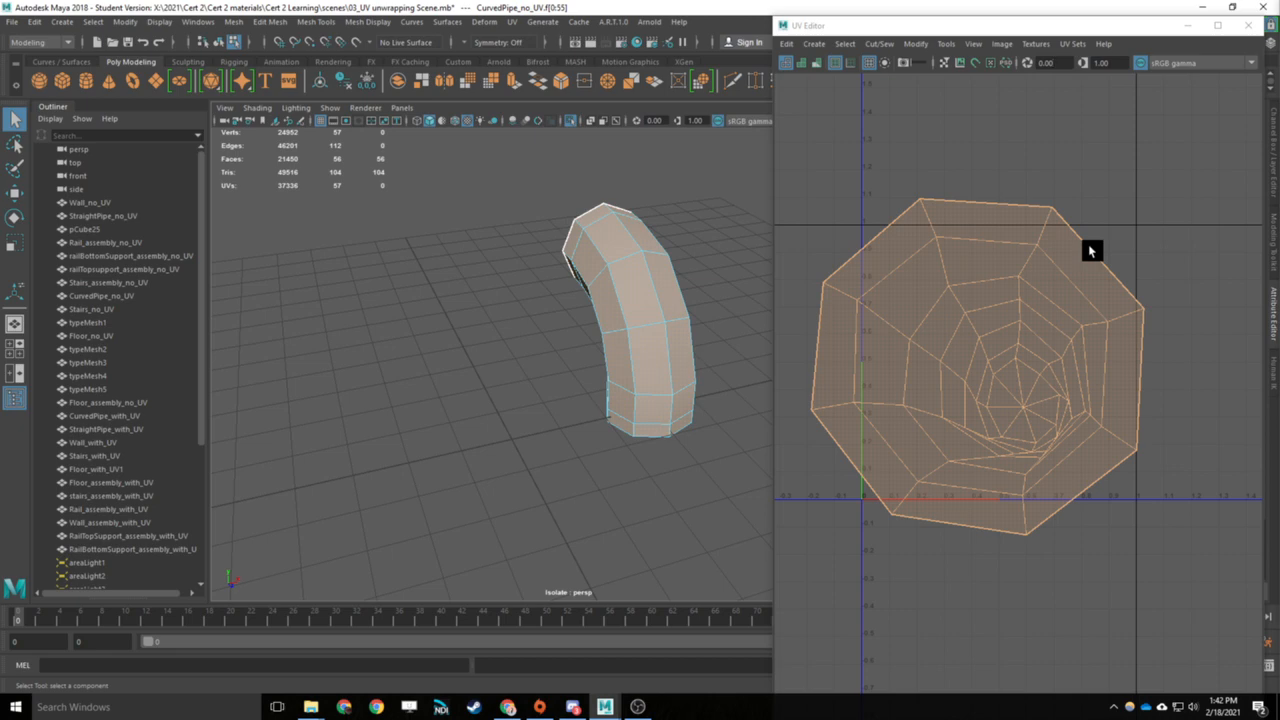
key(ctrl+z)
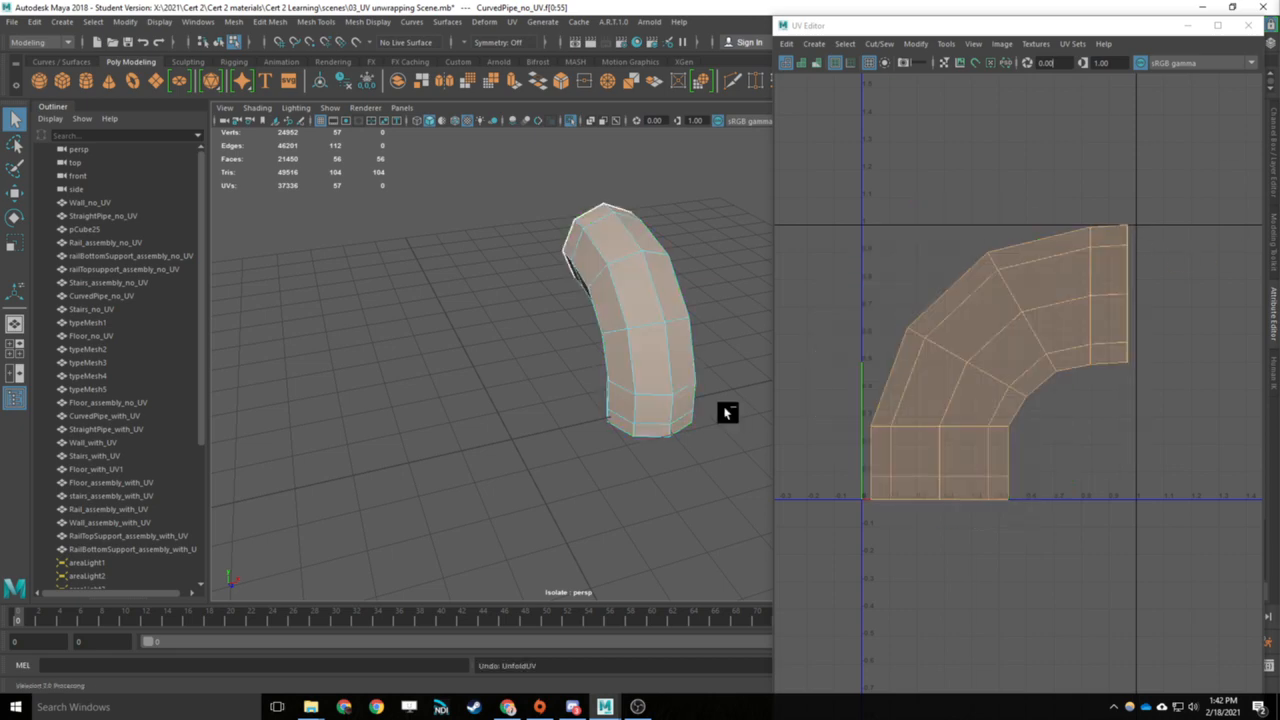
- Select the border edge loop around the curved pipe's open end
alt+drag(731, 243, 408, 260)
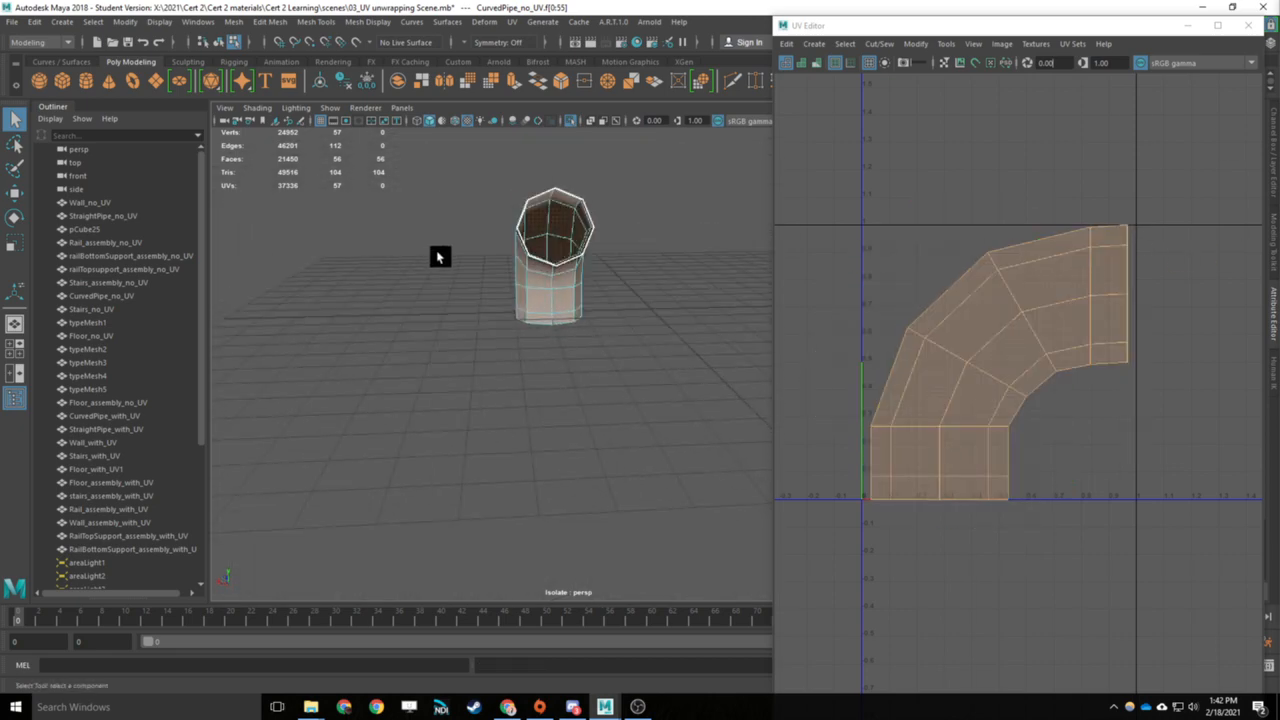
scroll(490, 248, up, 5)
alt+drag(517, 238, 326, 408)
scroll(518, 404, up, 5)
mouse_move(617, 281)
right_down()
mouse_move(614, 250)
mouse_move(651, 277)
mouse_move(637, 243)
mouse_move(614, 265)
right_up()
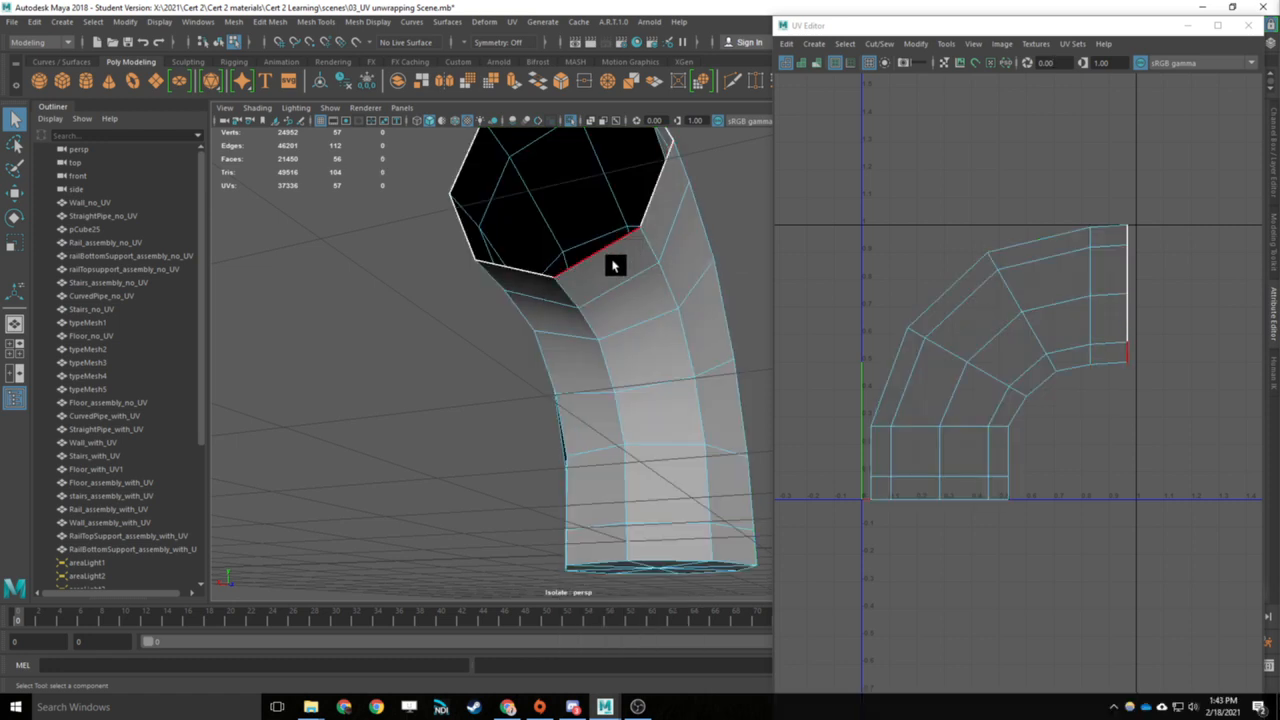
click(614, 265)
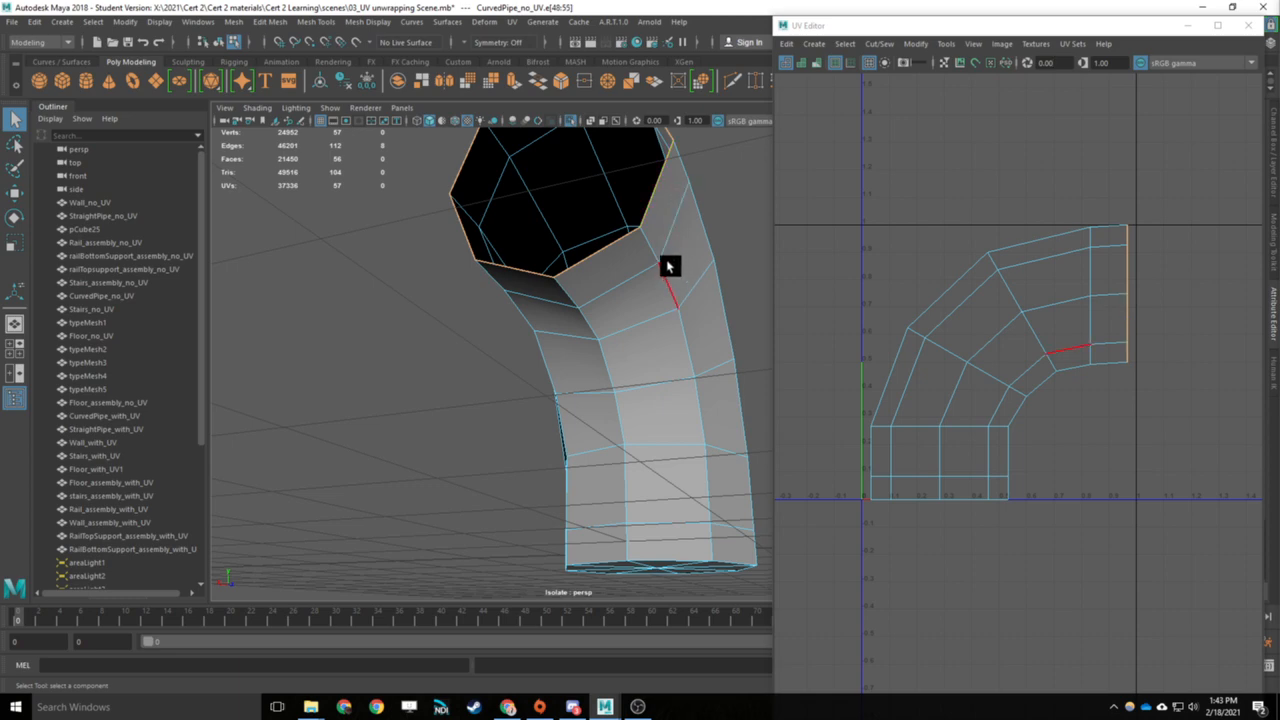
- Add the lengthwise edge loop along the inner bend and the base cap's border loop to the selection and cut the UVs there
alt+drag(669, 266, 620, 311)
alt+middle_drag(620, 311, 601, 457)
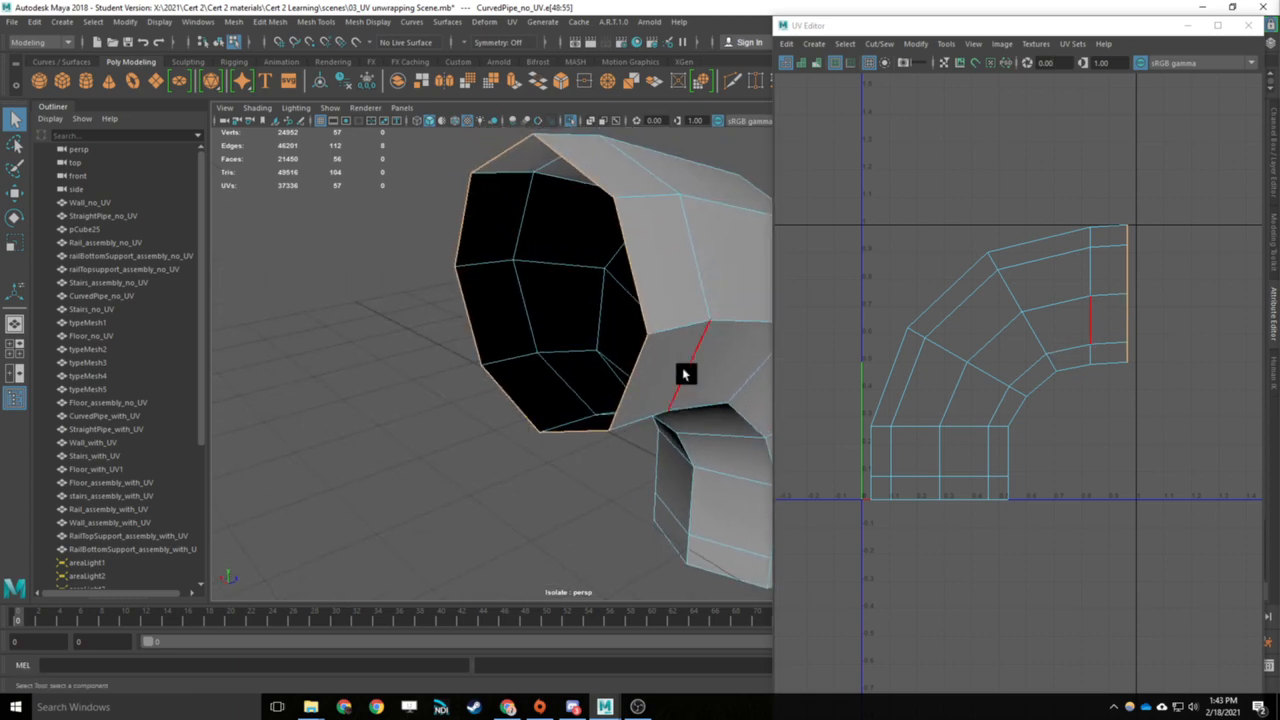
alt+drag(566, 317, 603, 397)
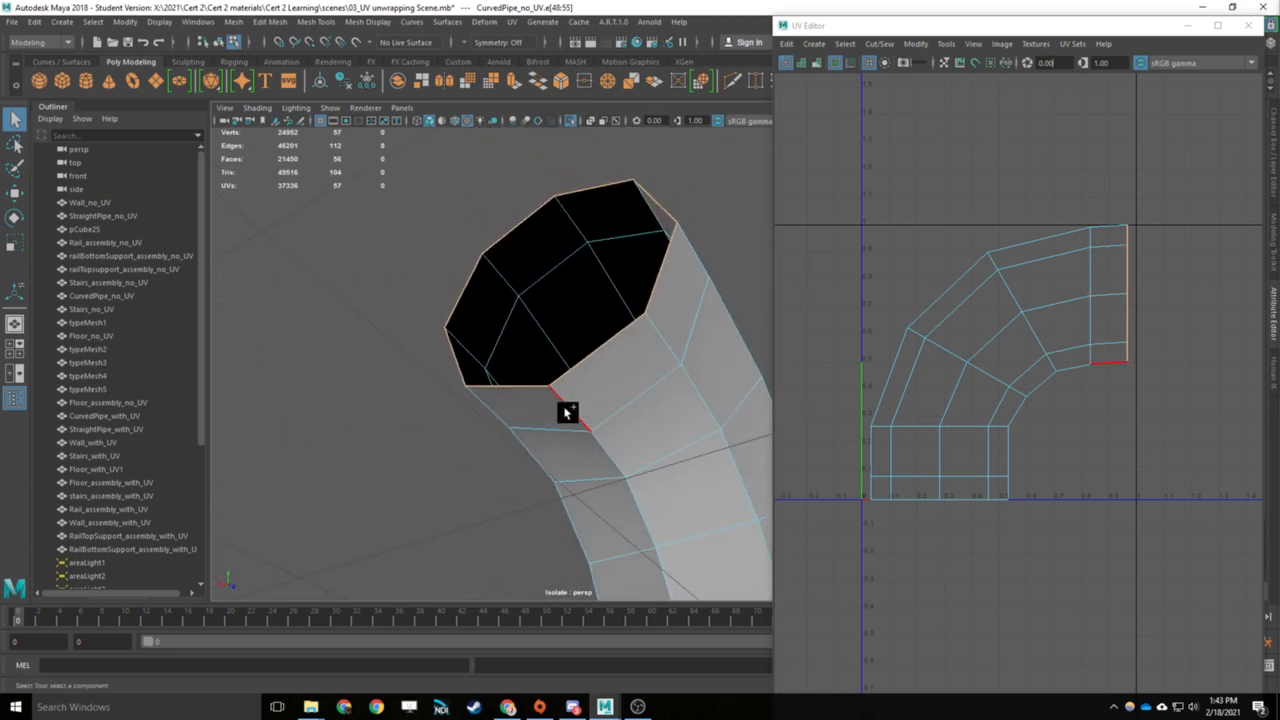
shift+double_click(605, 452)
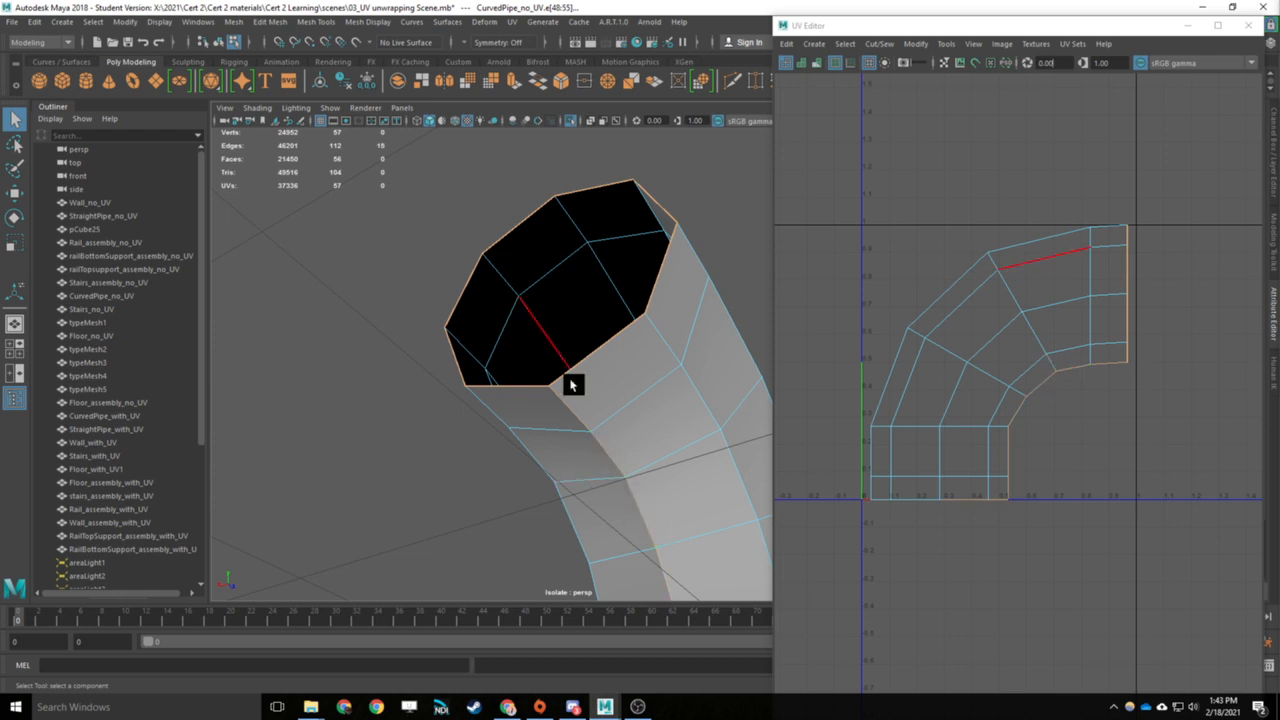
alt+middle_drag(649, 487, 617, 486)
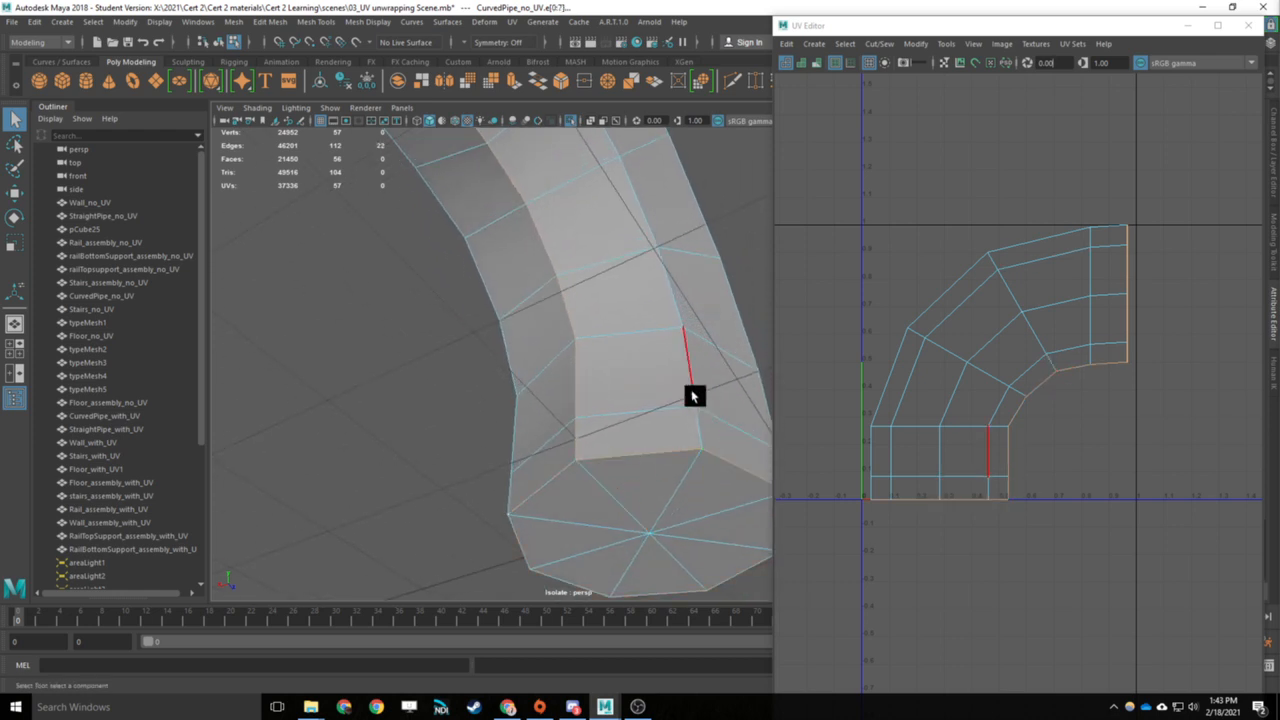
alt+drag(694, 391, 669, 345)
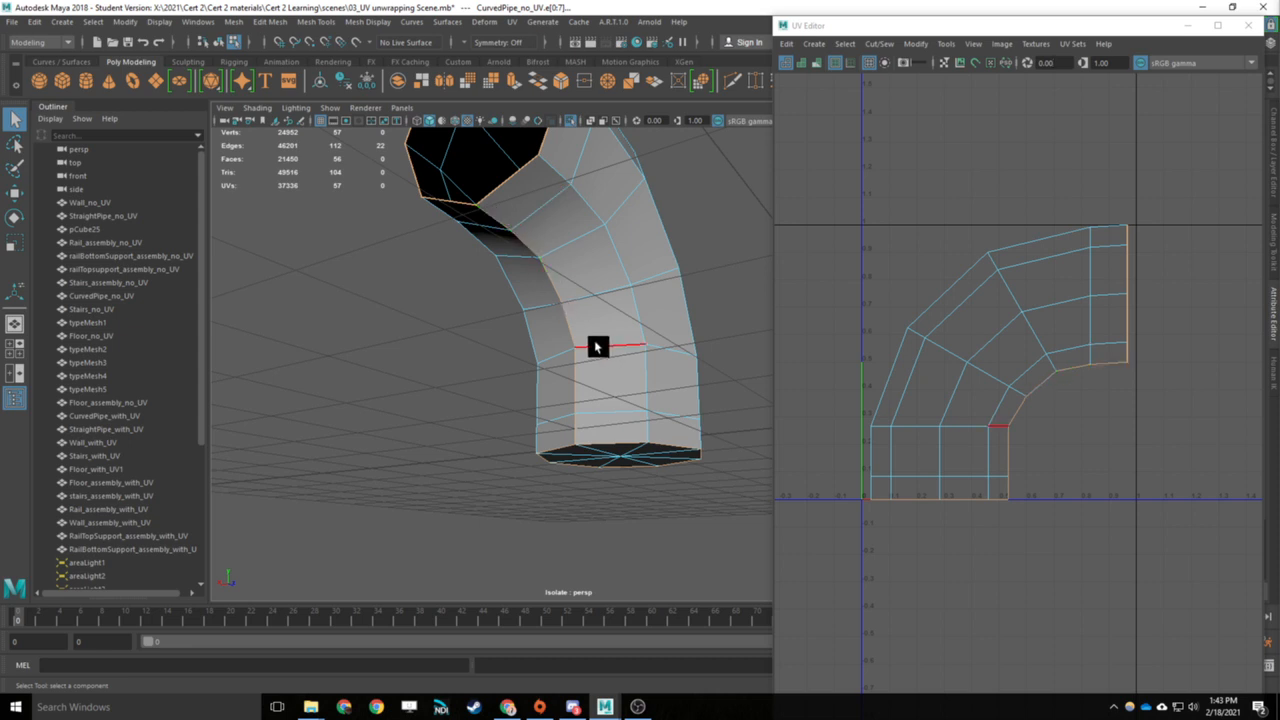
alt+drag(583, 210, 622, 333)
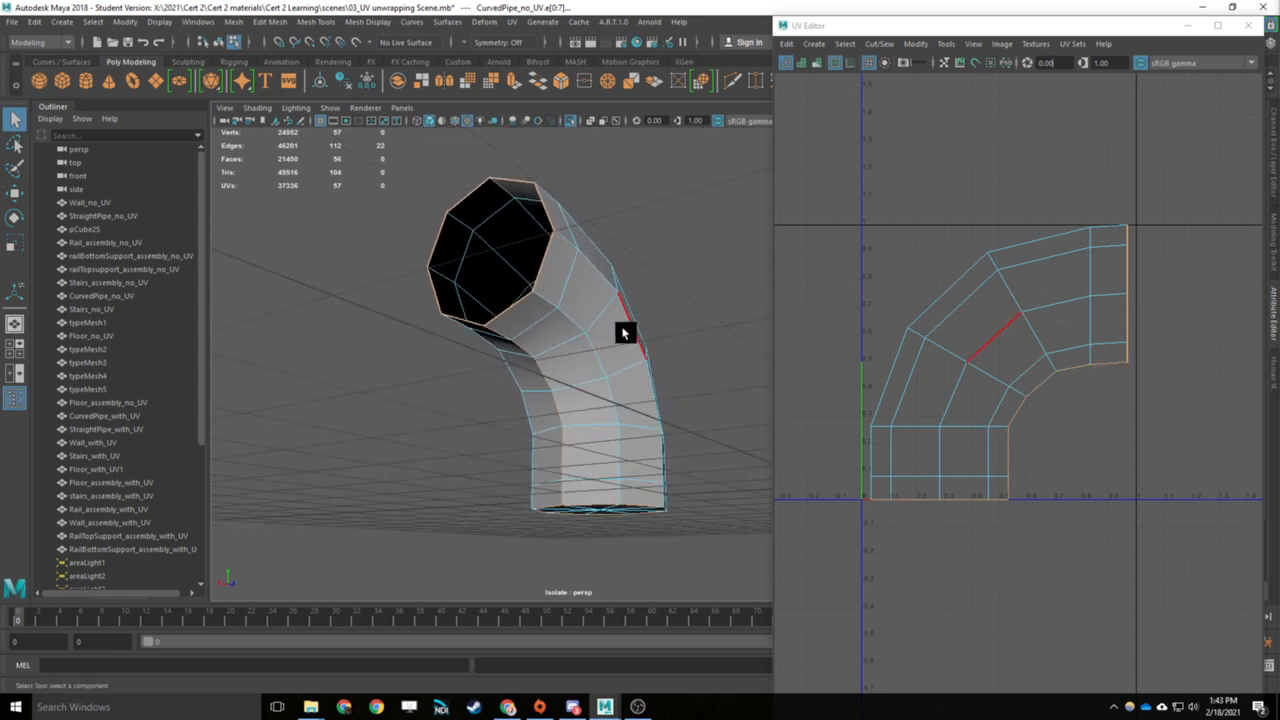
click(880, 44)
click(911, 118)
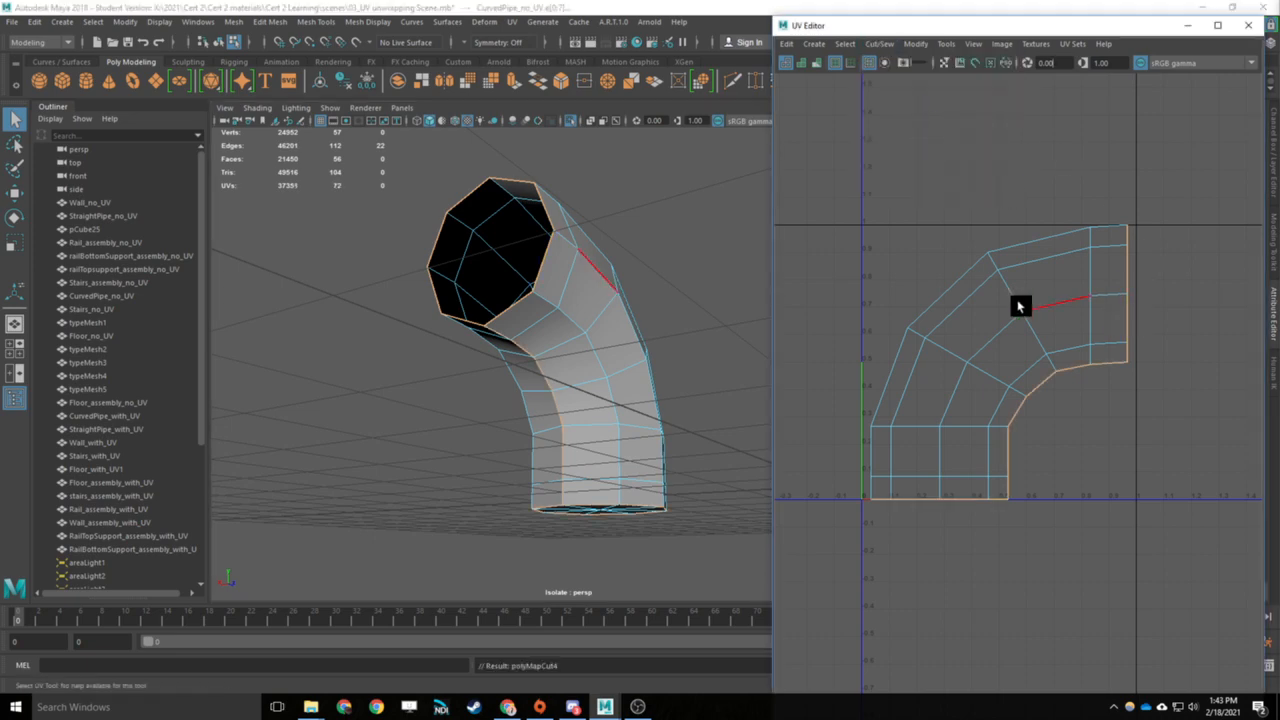
- Select the pipe body's UV shell and unfold it
right_drag(975, 303, 940, 285)
click(1013, 325)
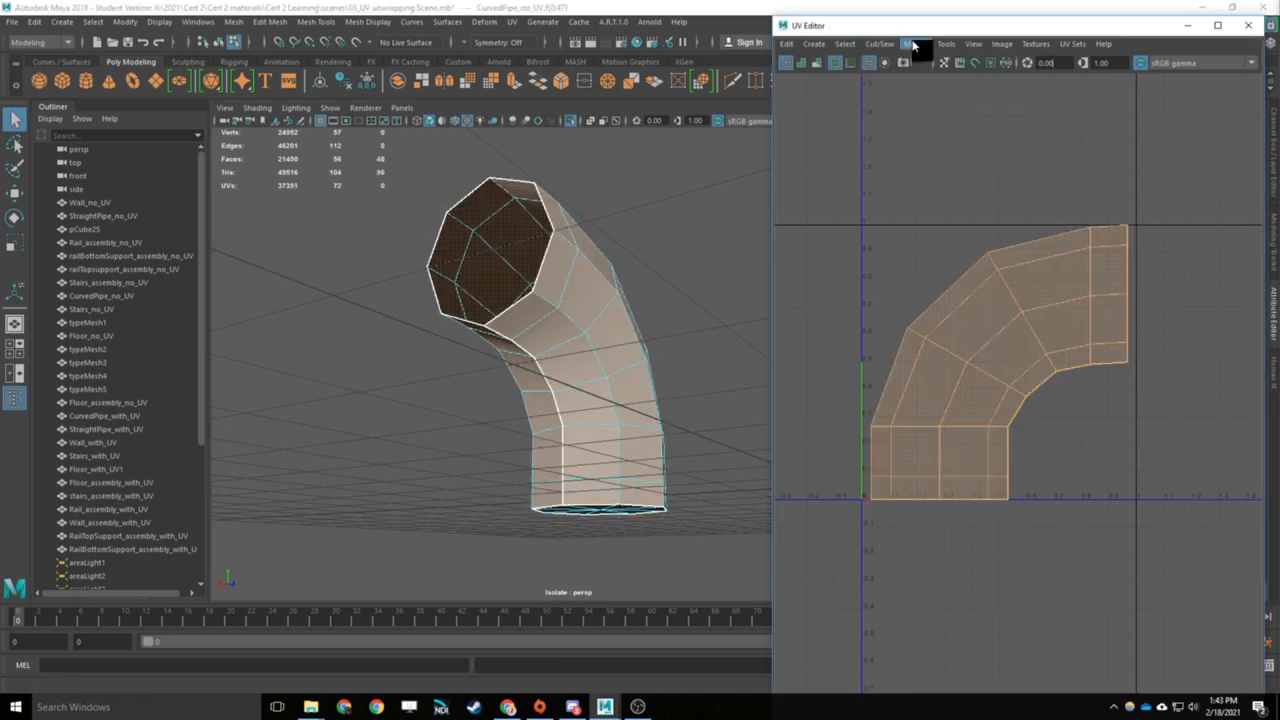
click(913, 45)
click(940, 460)
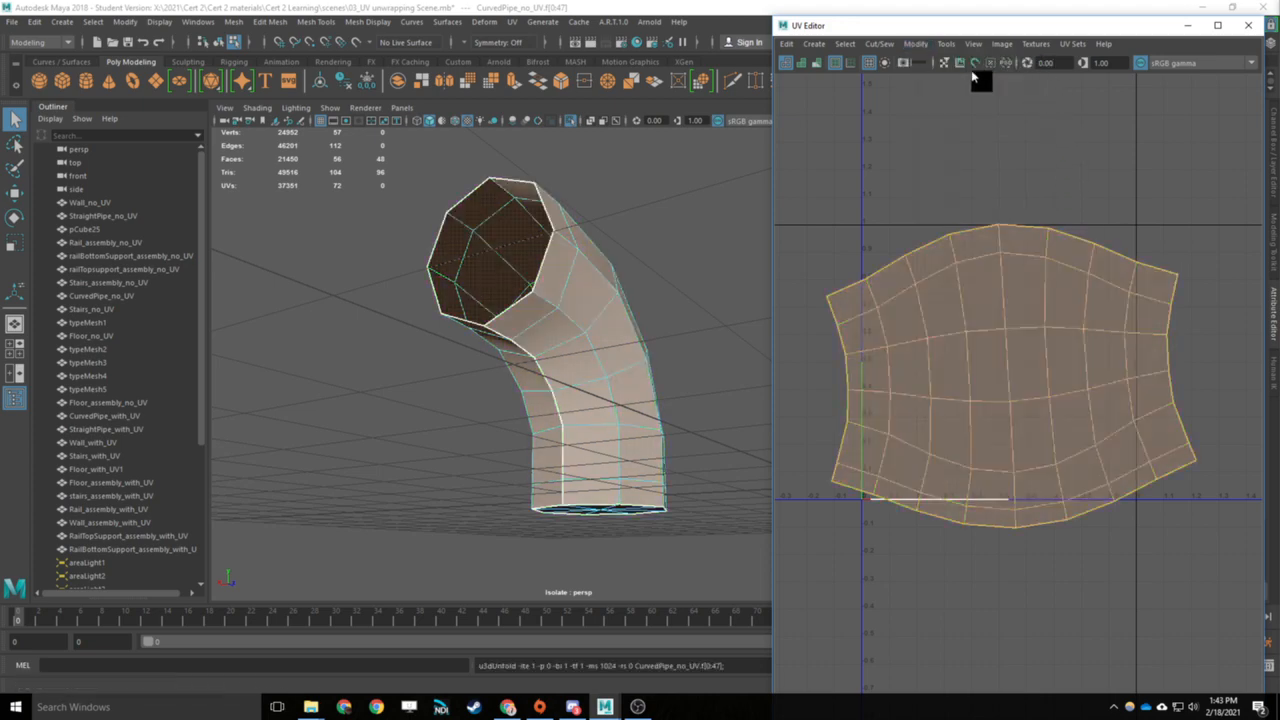
- Maximize the UV Editor and turn on the checker map display
click(1222, 25)
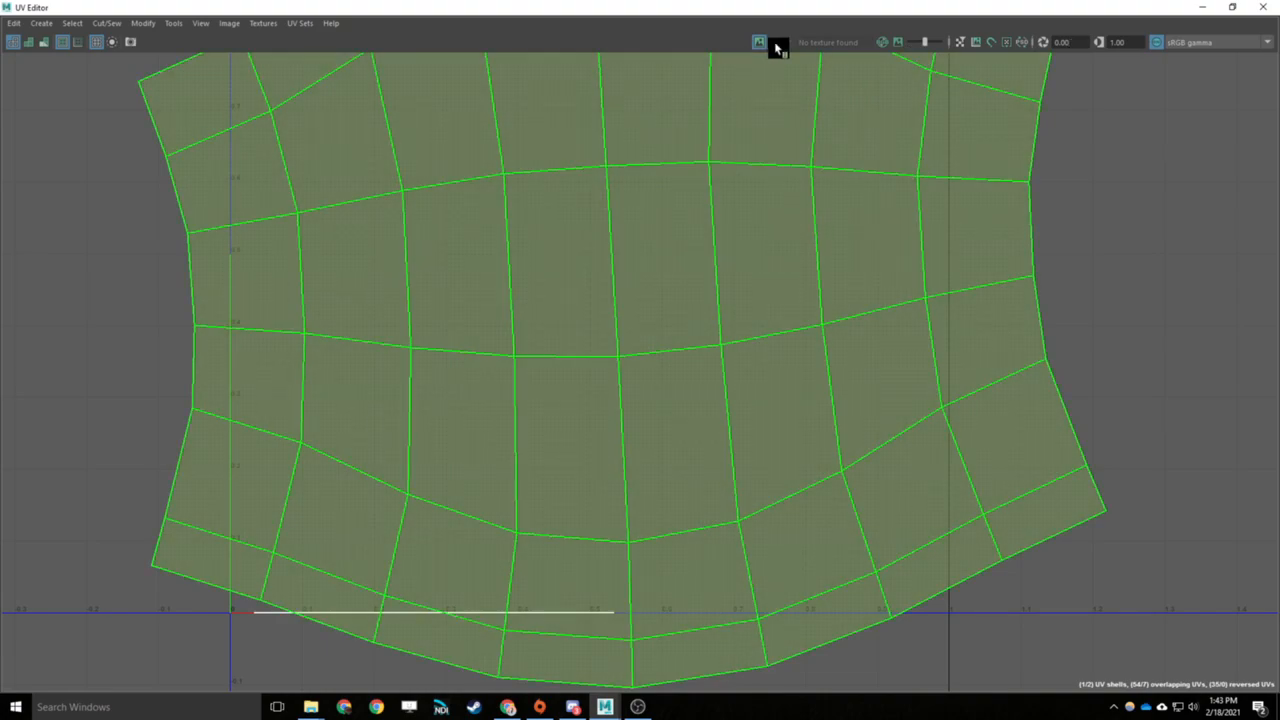
click(774, 42)
scroll(845, 231, down, 8)
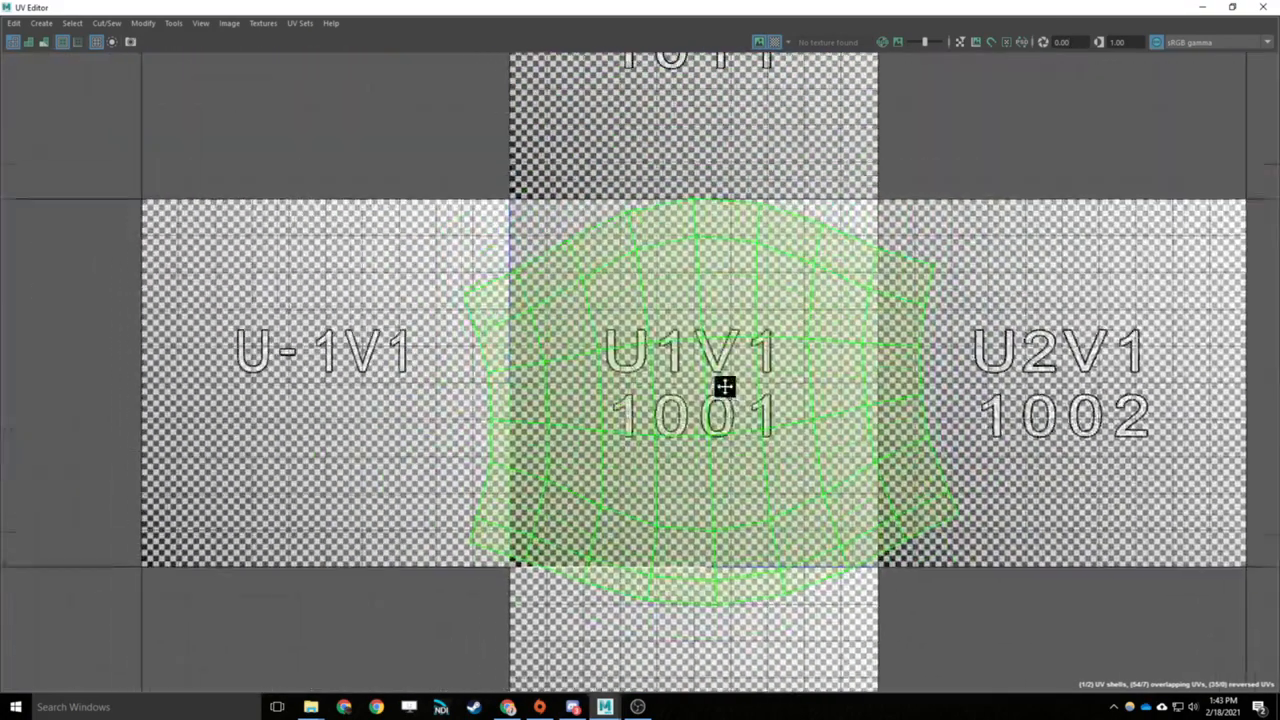
- Scale down and move the unfolded pipe shell so it fits inside the U1V1 1001 tile
right_click(720, 348)
right_drag(714, 346, 713, 342)
click(716, 341)
drag(755, 306, 762, 314)
key(r)
drag(721, 420, 720, 394)
key(w)
key(w)
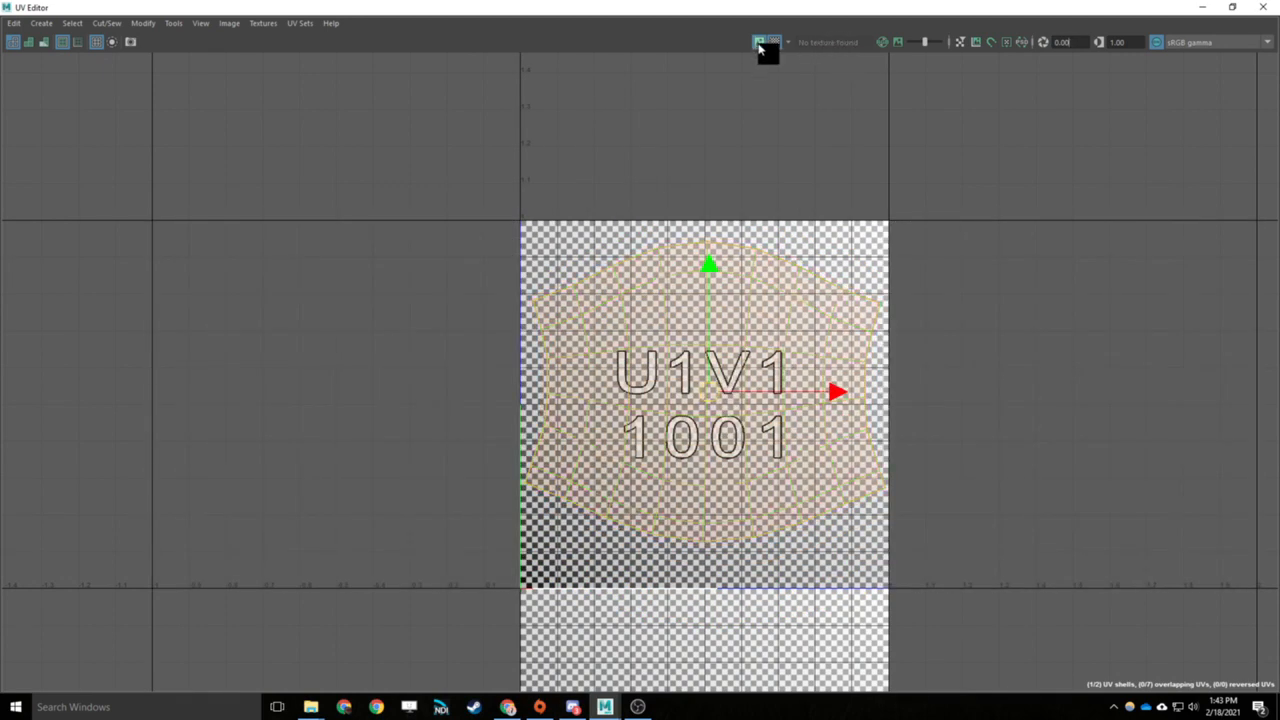
click(759, 43)
click(1230, 7)
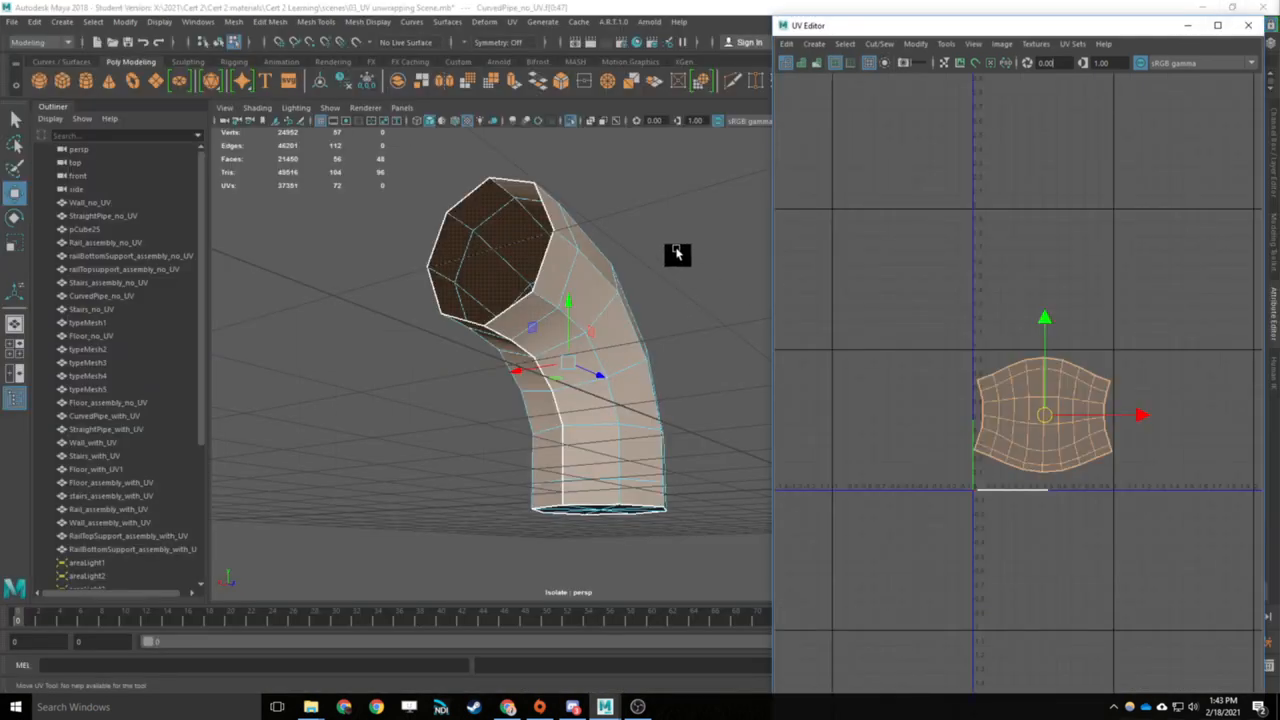
alt+drag(677, 251, 893, 270)
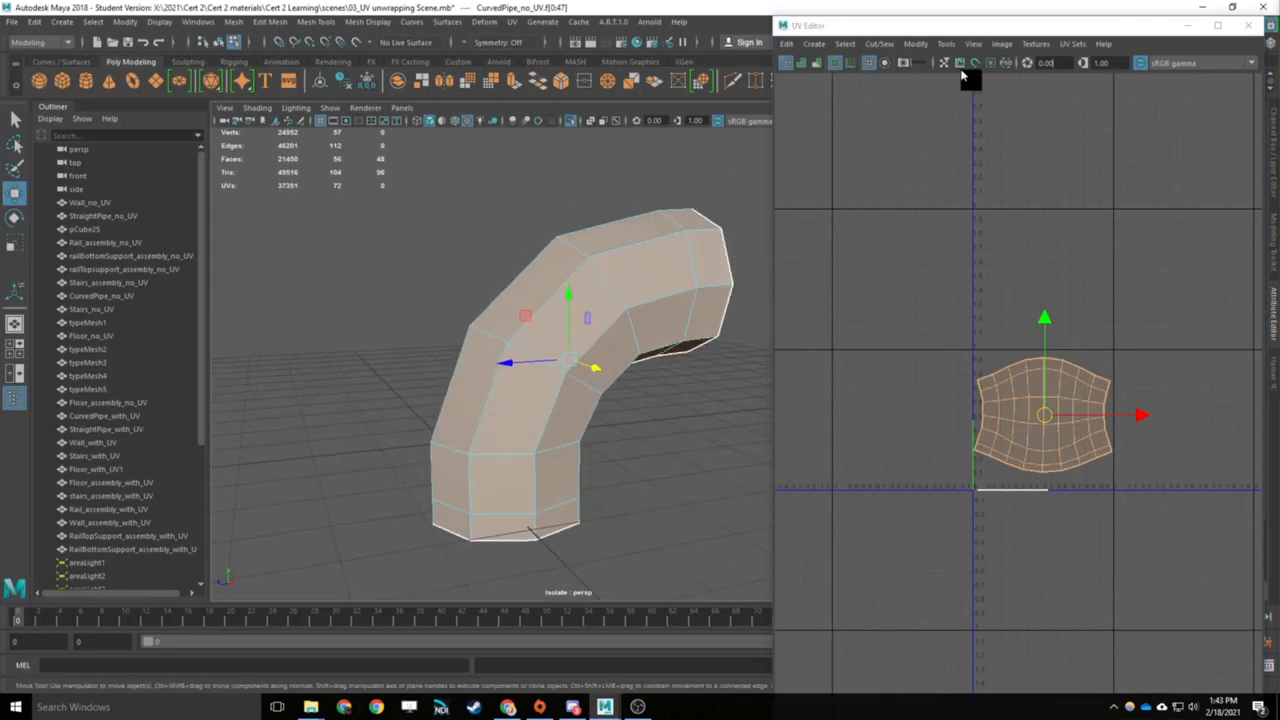
click(1217, 25)
click(760, 42)
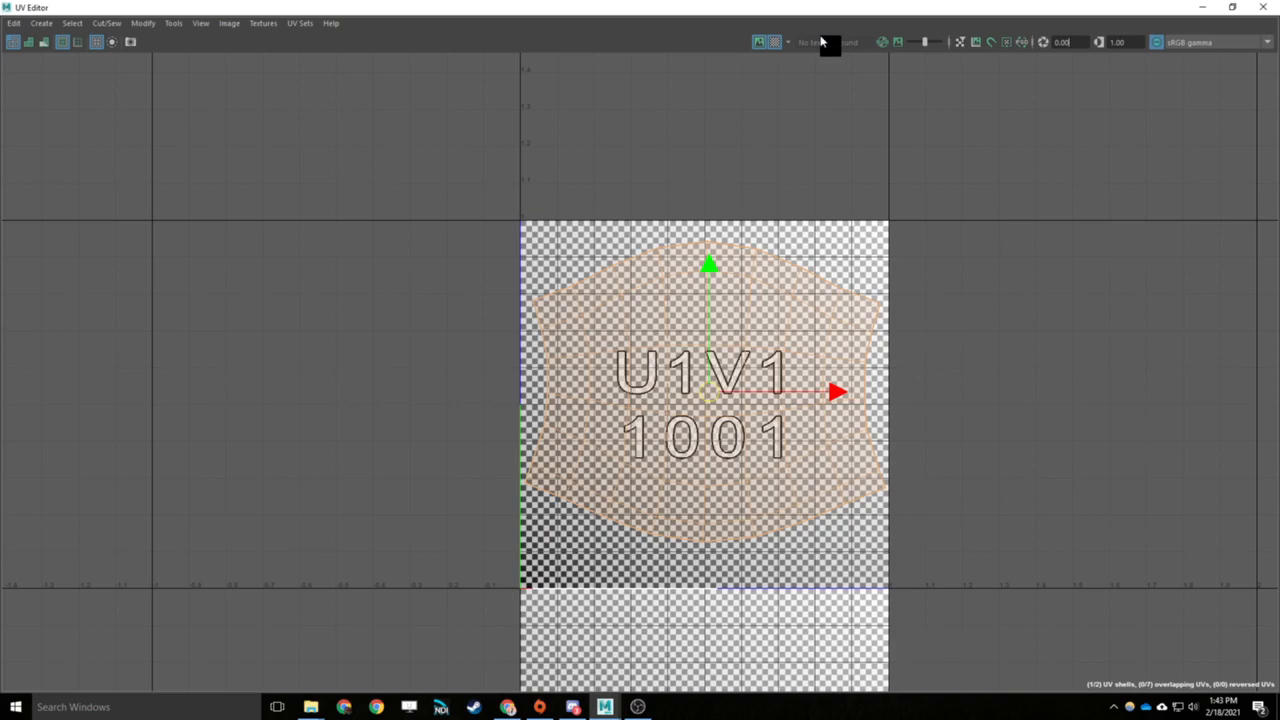
click(1230, 7)
- Inspect the checker pattern along the pipe's seam and sides, turning on the smooth mesh preview for the pipe
alt+drag(600, 334, 856, 438)
scroll(603, 314, up, 6)
alt+drag(572, 361, 724, 231)
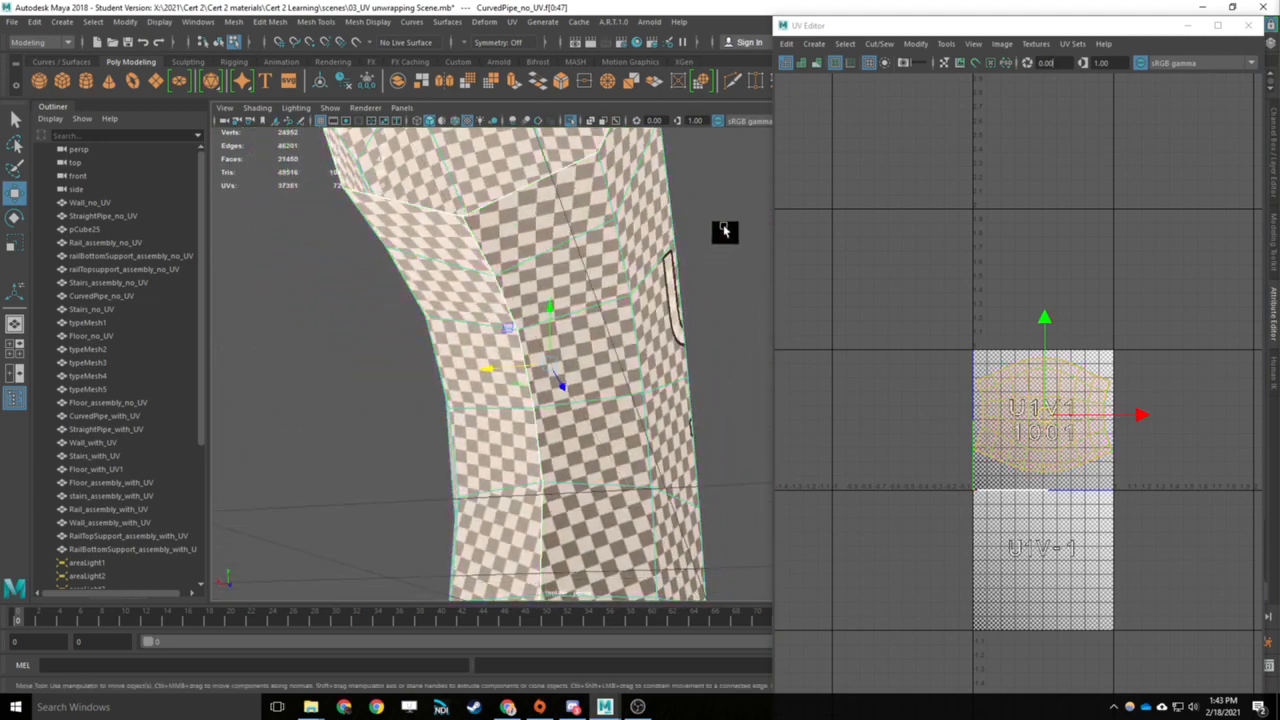
click(391, 386)
alt+drag(496, 318, 526, 409)
click(520, 409)
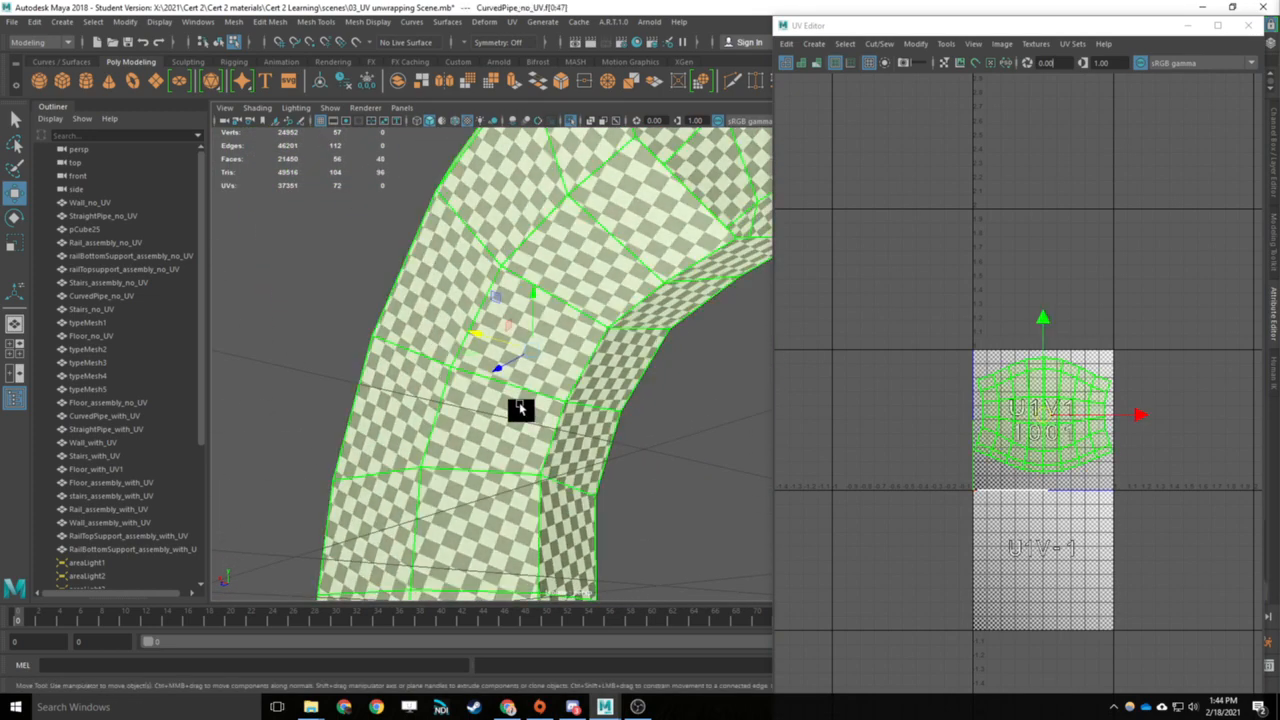
key(3)
click(330, 250)
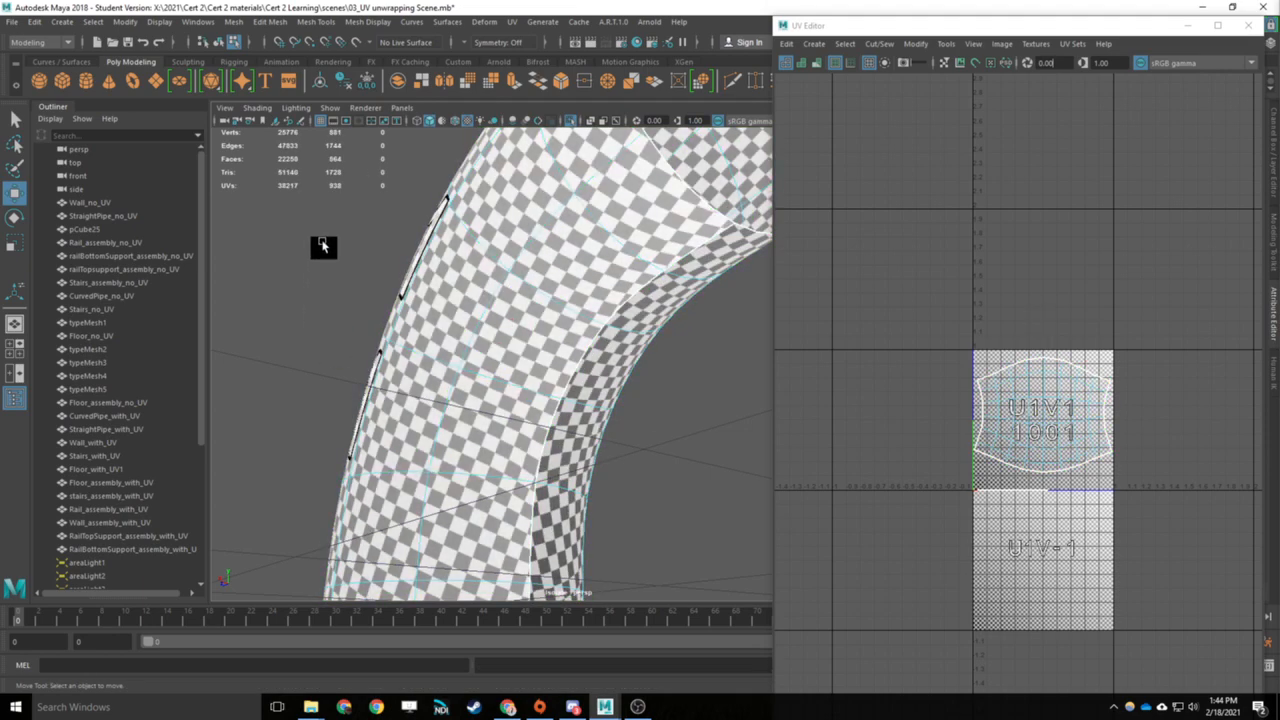
alt+drag(334, 251, 451, 248)
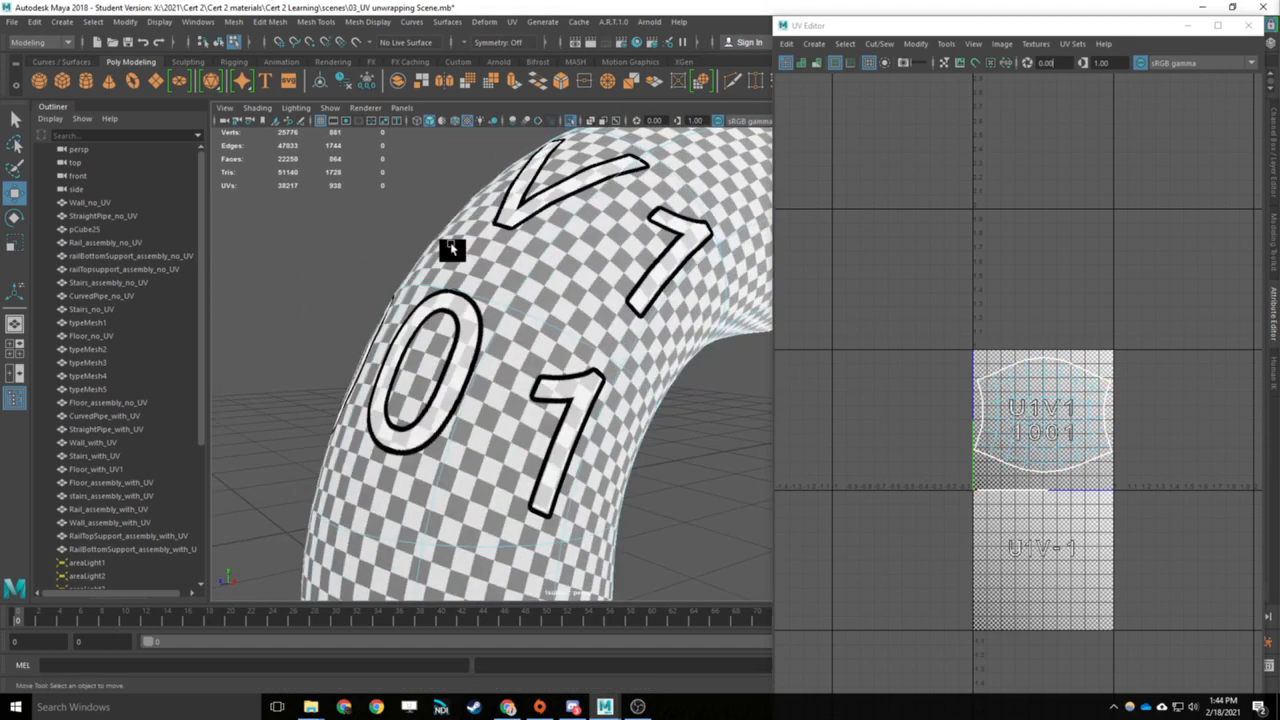
scroll(455, 264, down, 5)
click(648, 286)
right_drag(648, 286, 740, 652)
click(720, 455)
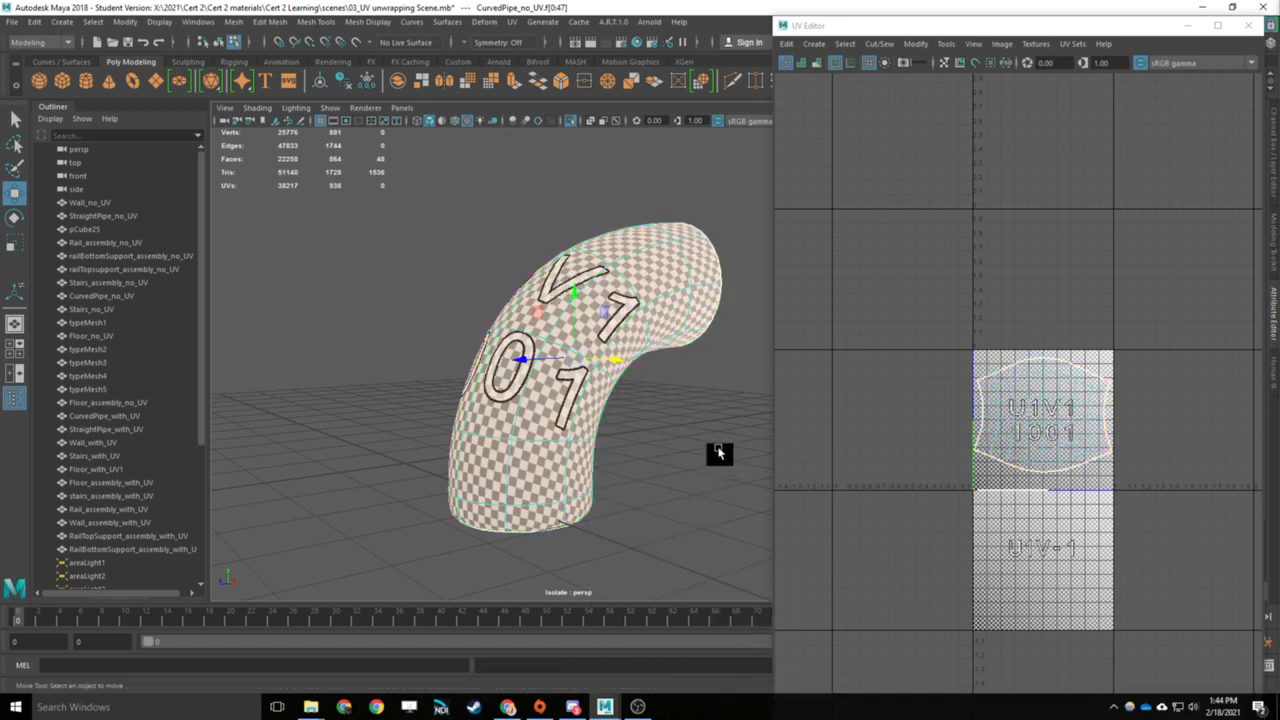
- Turn off the checker map to show the pipe's tile texture and inspect the texture along the outer bend
click(1217, 27)
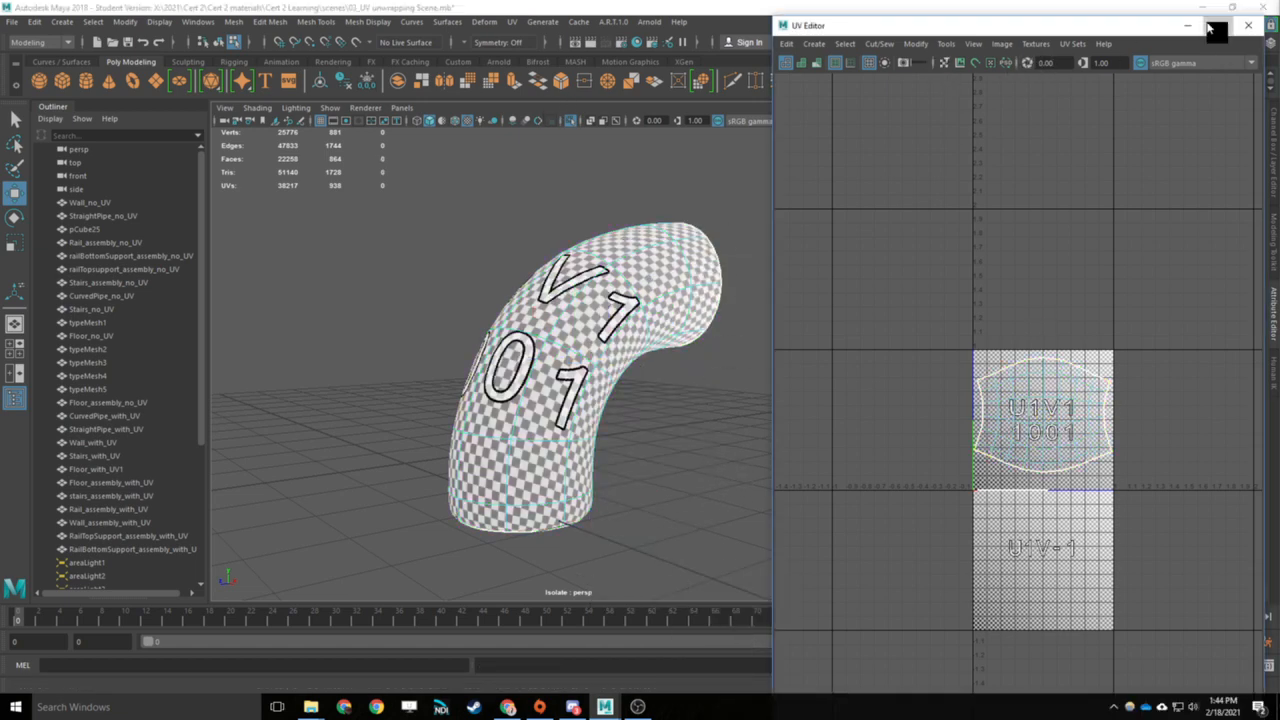
click(777, 43)
click(1232, 8)
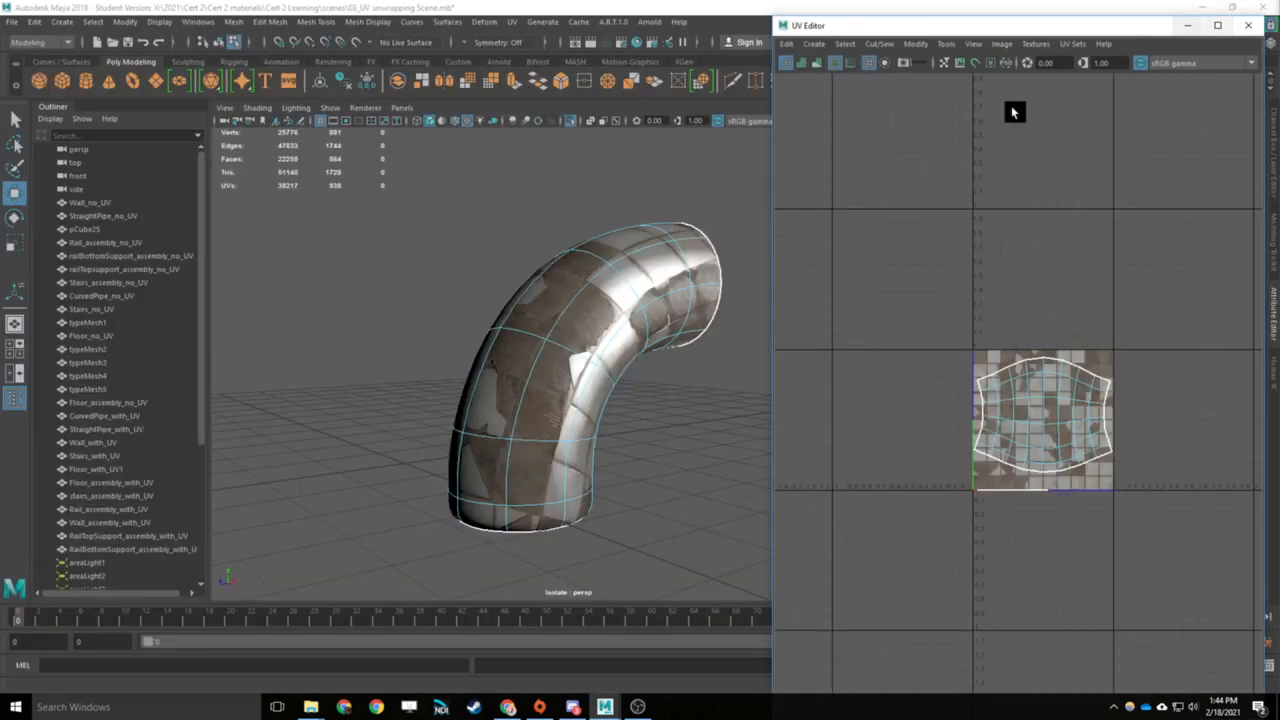
alt+drag(391, 275, 590, 342)
click(548, 292)
scroll(610, 318, up, 5)
alt+drag(531, 305, 737, 366)
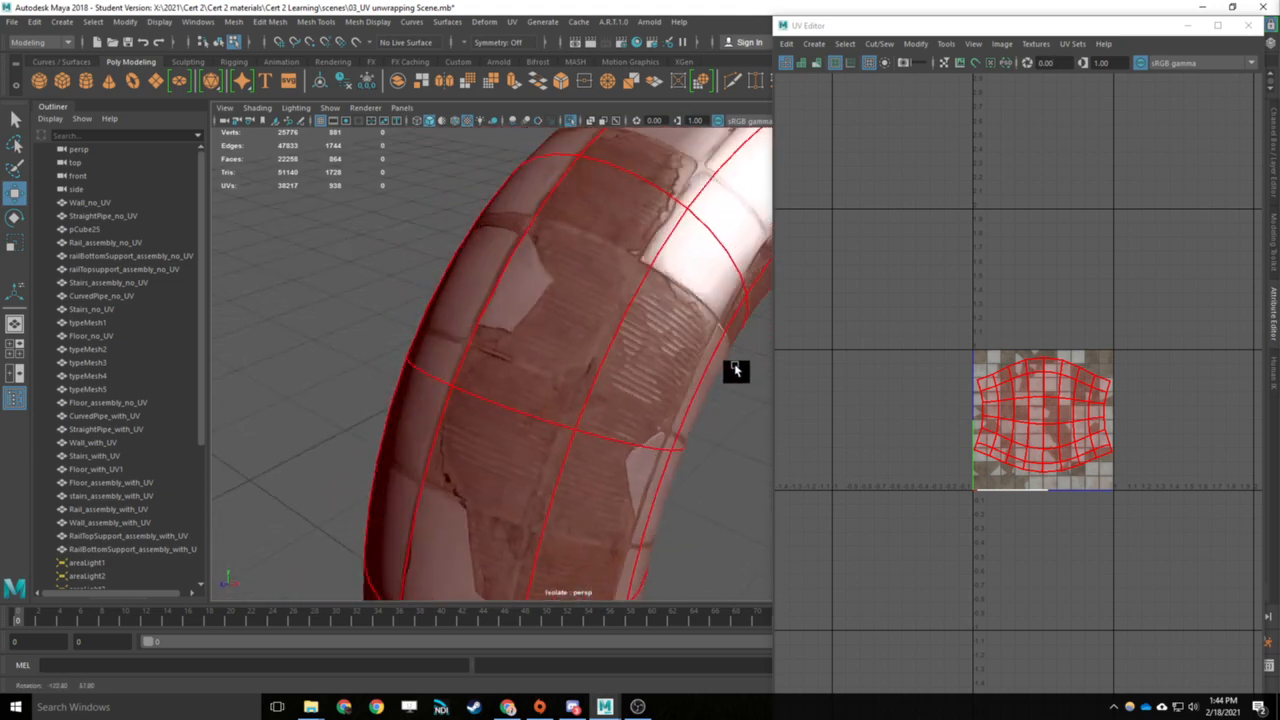
- Select all UVs of the pipe body's shell and straighten them into a rectangular grid
mouse_move(1066, 418)
right_down()
mouse_move(1021, 400)
mouse_move(1086, 408)
right_up()
scroll(1020, 400, up, 3)
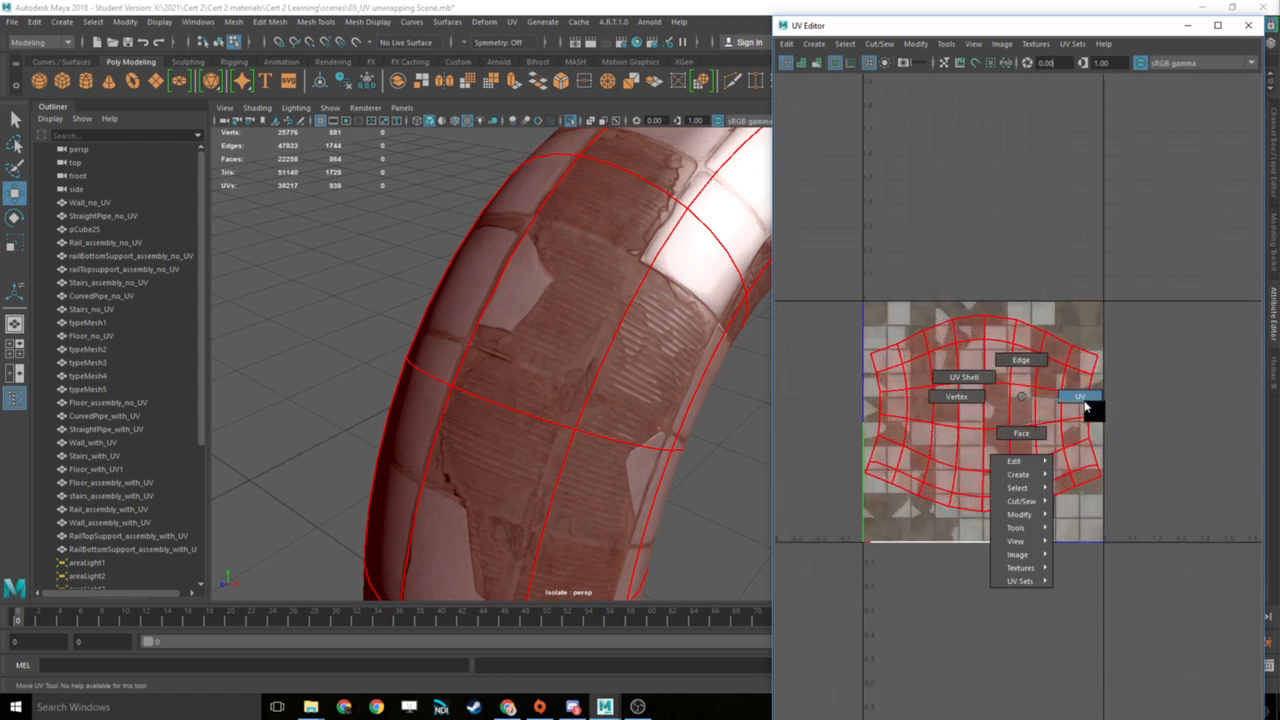
right_drag(1087, 404, 1084, 398)
drag(1149, 299, 843, 529)
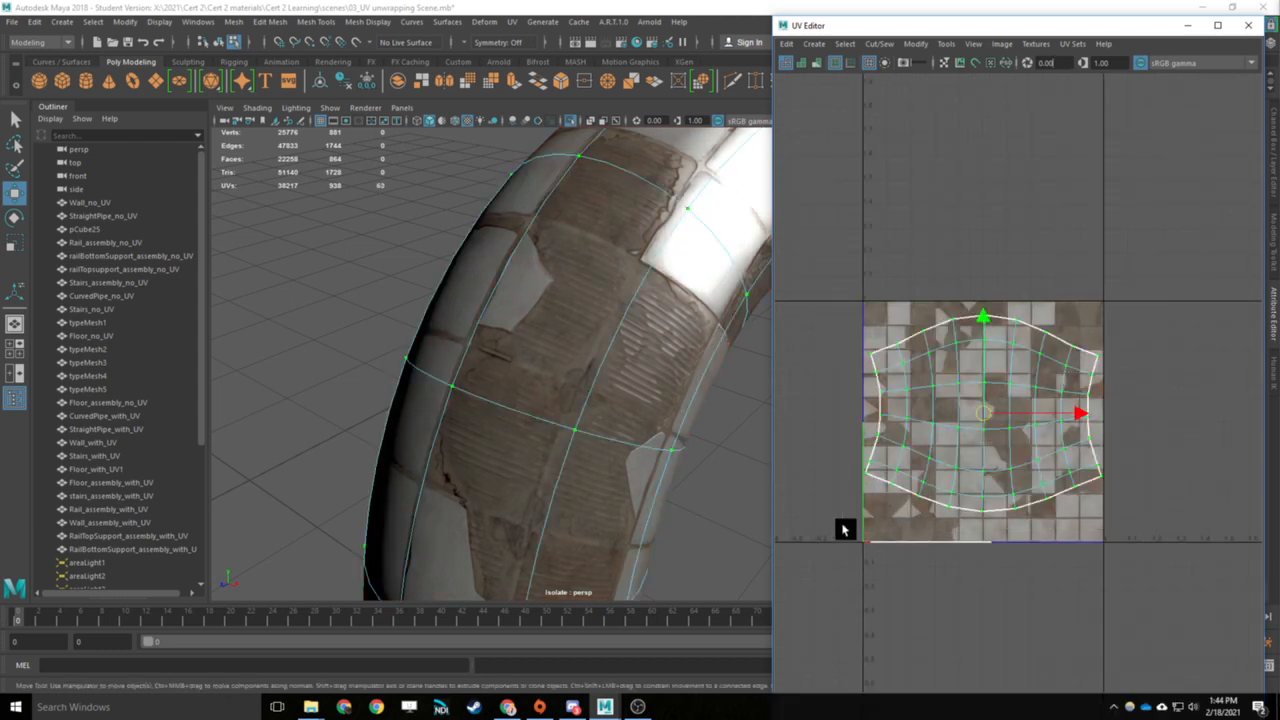
shift+right_drag(1030, 372, 1078, 290)
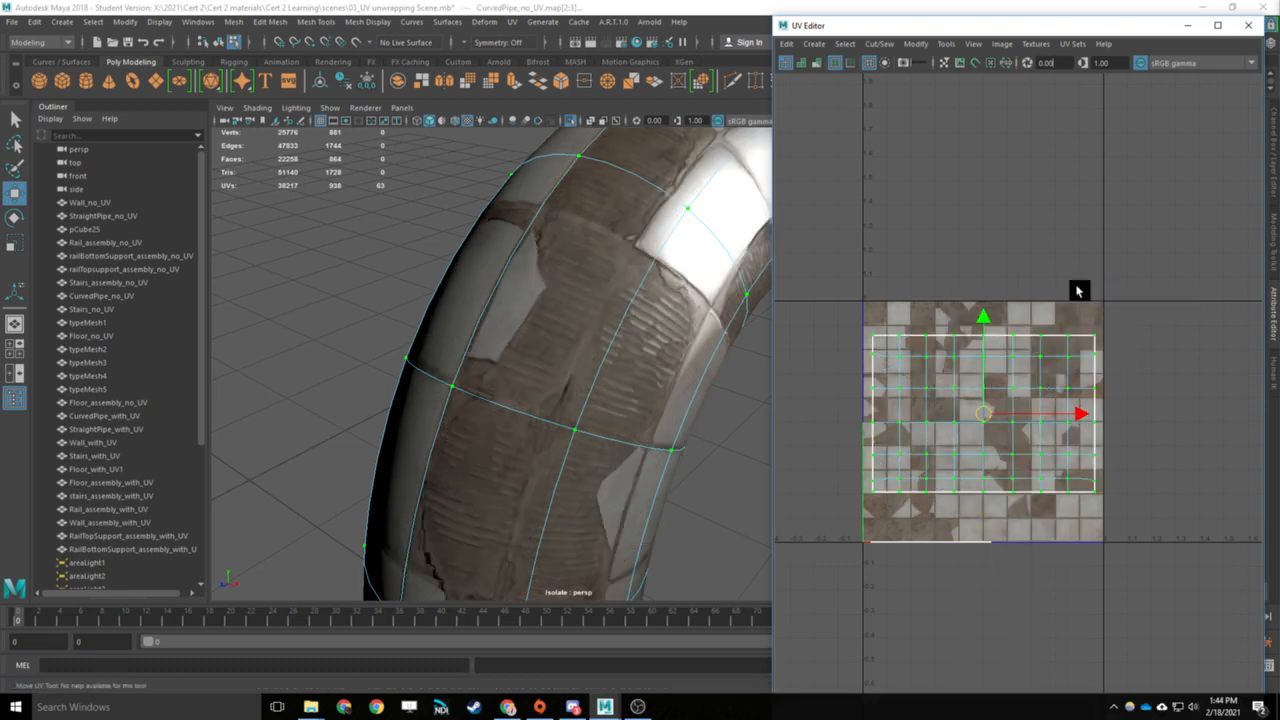
- Check the texture at the pipe's seam and scale the straightened shell up to span the full width of the UV tile
alt+drag(677, 363, 617, 331)
alt+drag(583, 286, 584, 409)
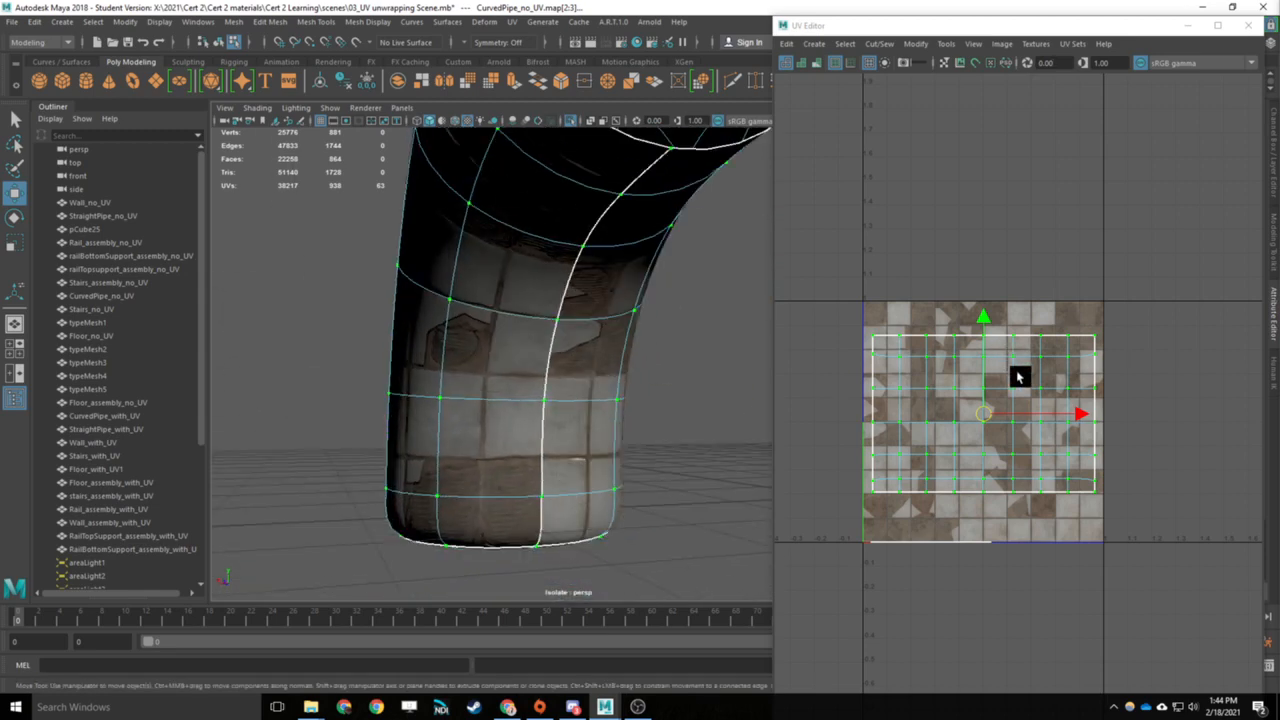
right_drag(1012, 402, 1013, 413)
click(1012, 411)
key(r)
drag(986, 417, 995, 421)
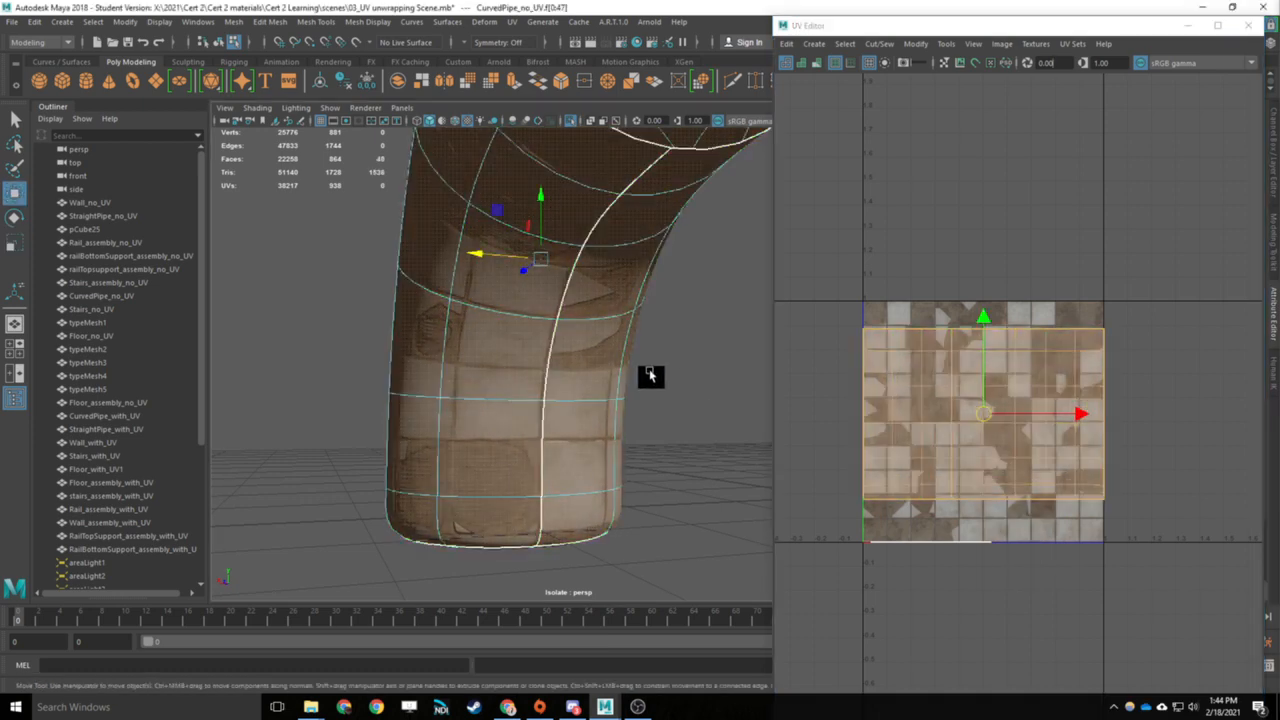
- Return to object selection, deselect the pipe and examine its tile texture from several sides
alt+drag(591, 354, 634, 443)
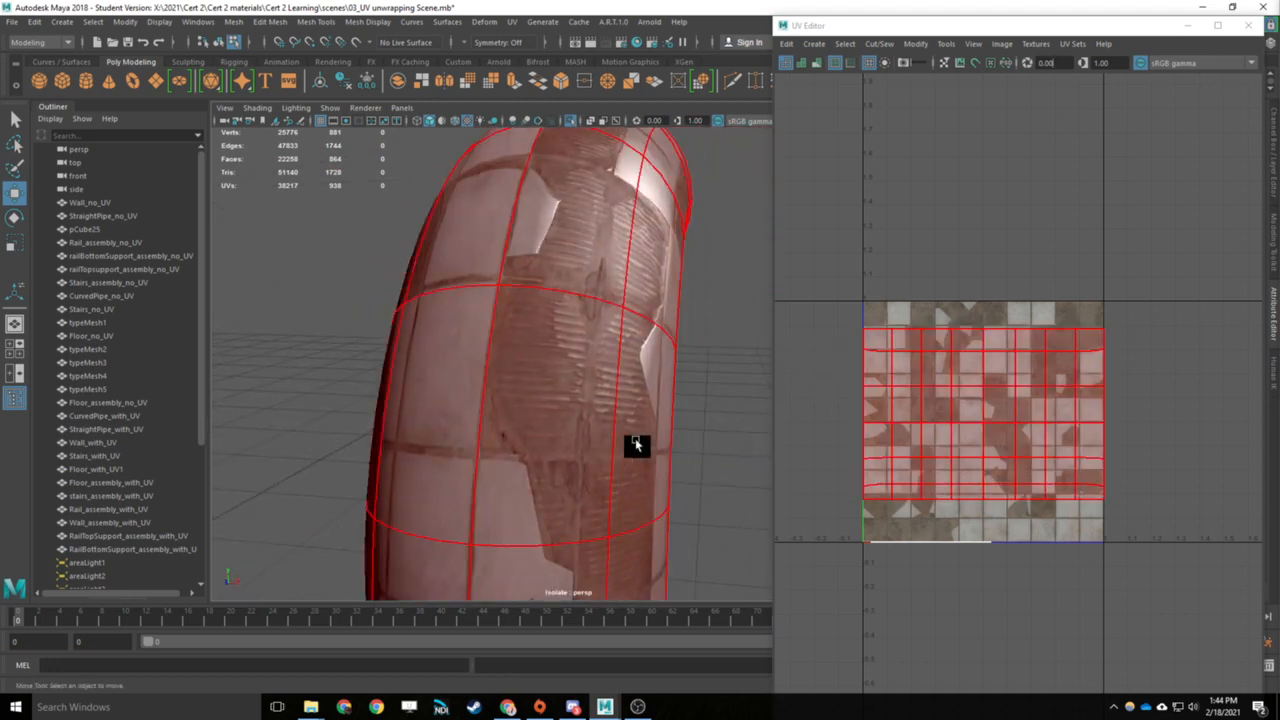
key(q)
click(627, 332)
scroll(615, 355, down, 5)
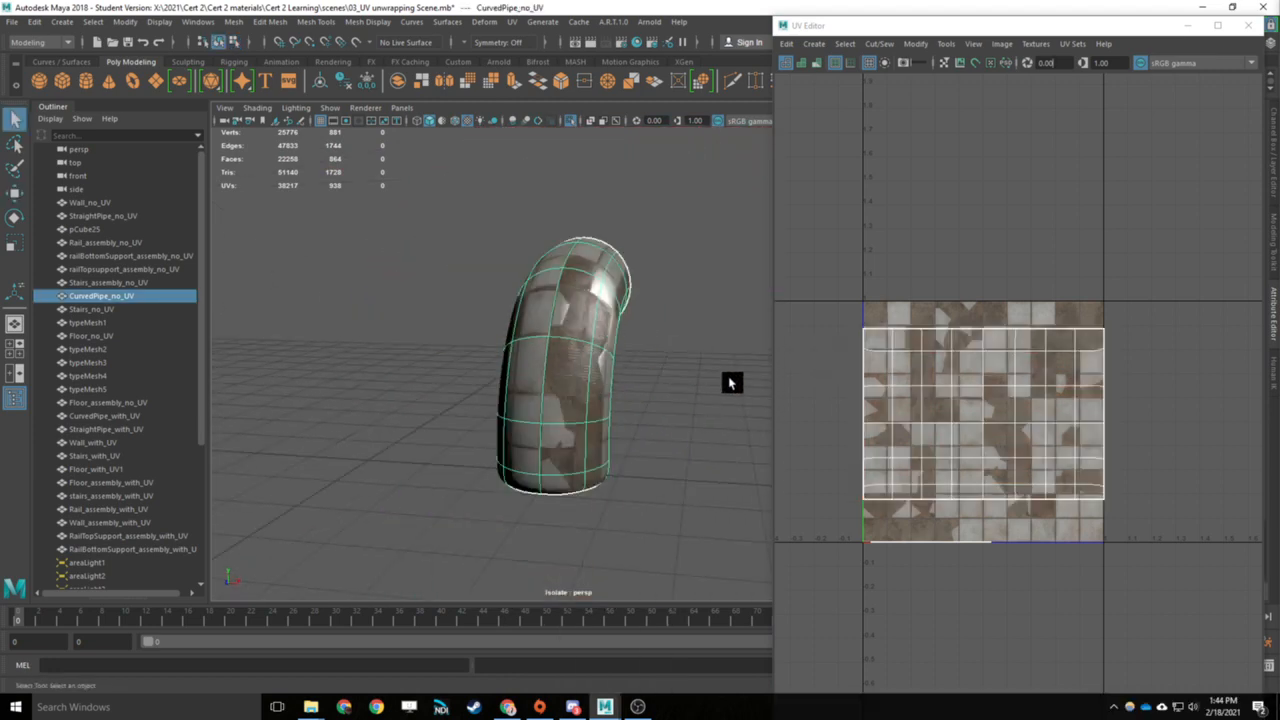
alt+drag(731, 382, 551, 316)
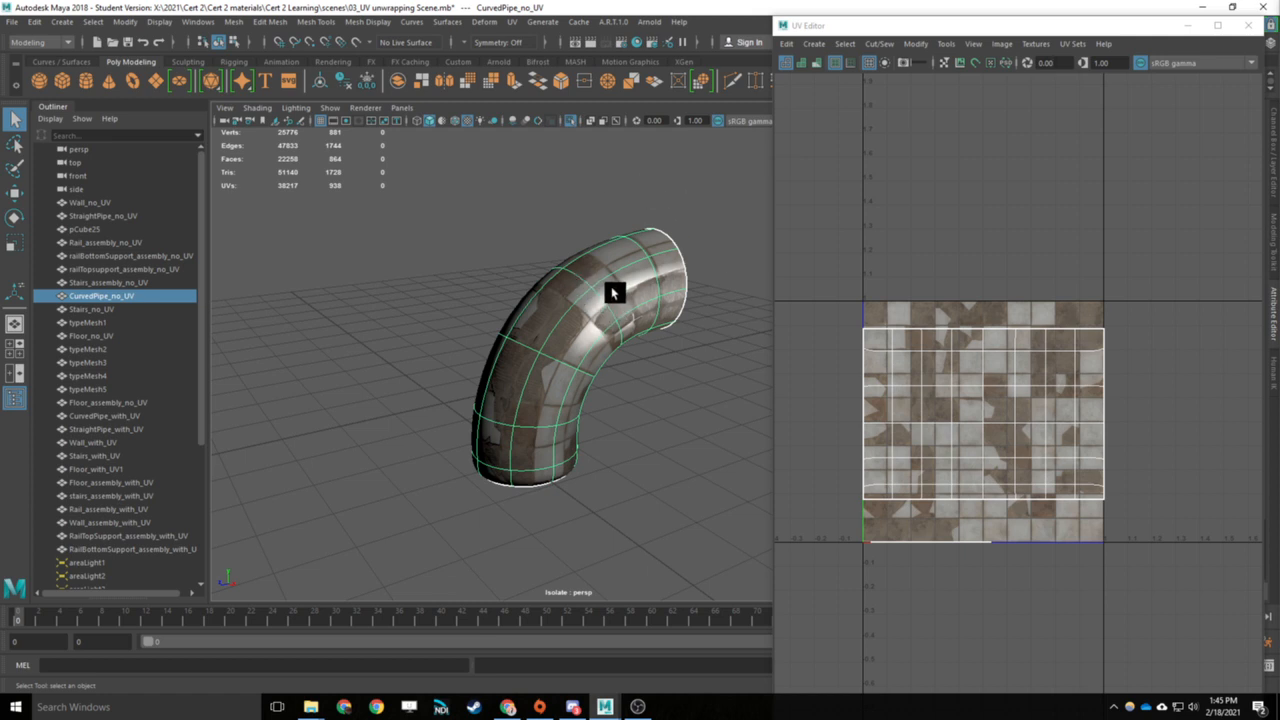
click(572, 174)
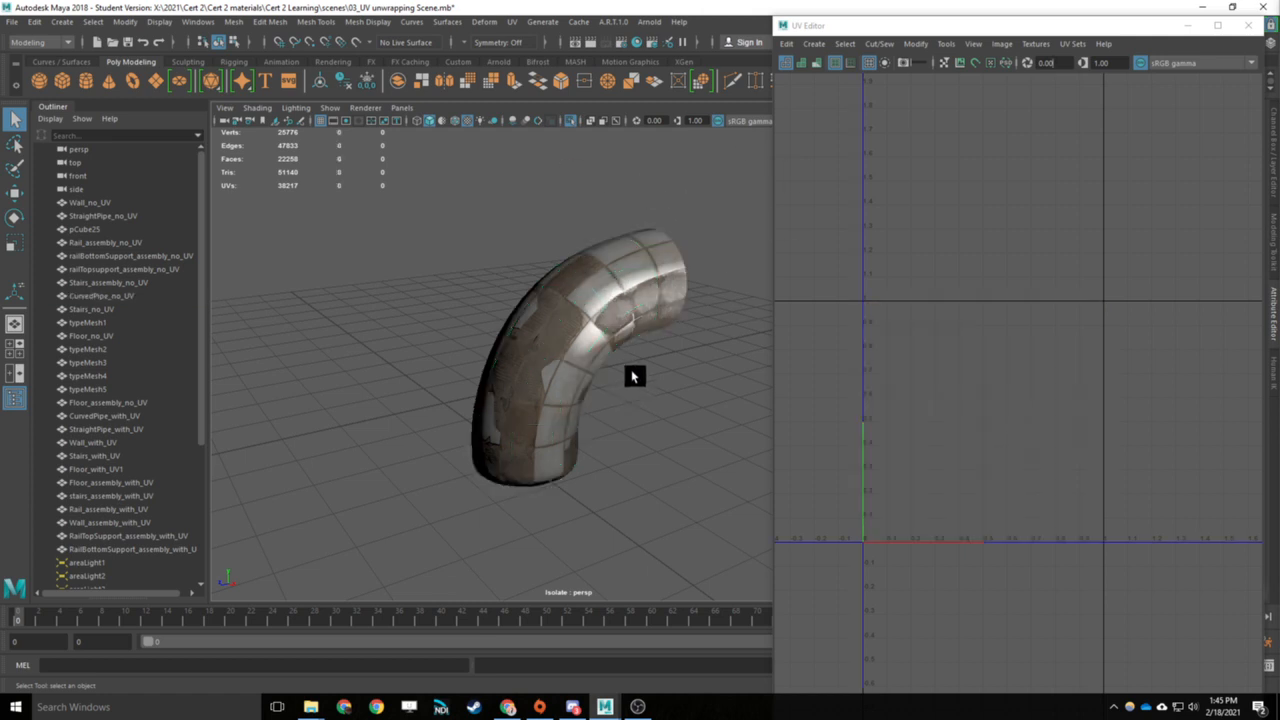
alt+drag(634, 371, 458, 356)
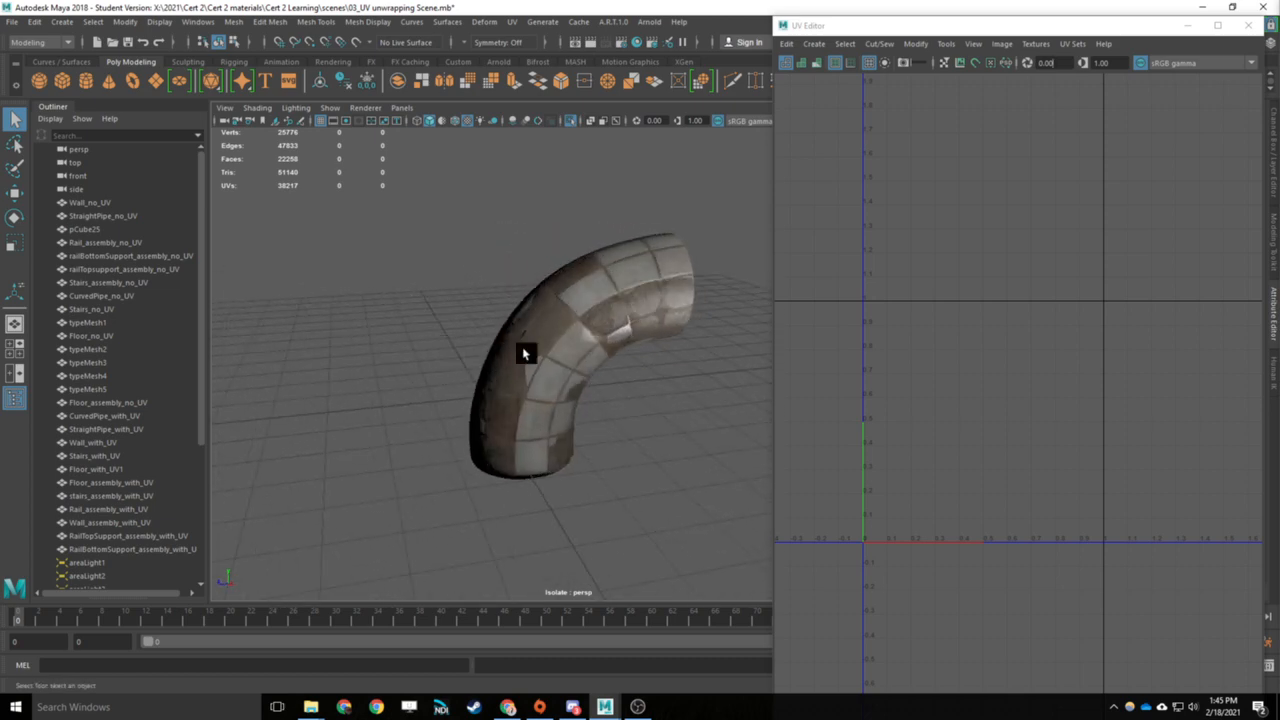
- Leave the isolated view, select the curved pipe to check its UV layout over the tile texture, and minimize the UV Editor
click(570, 121)
alt+drag(378, 328, 485, 350)
alt+drag(527, 520, 501, 414)
click(548, 303)
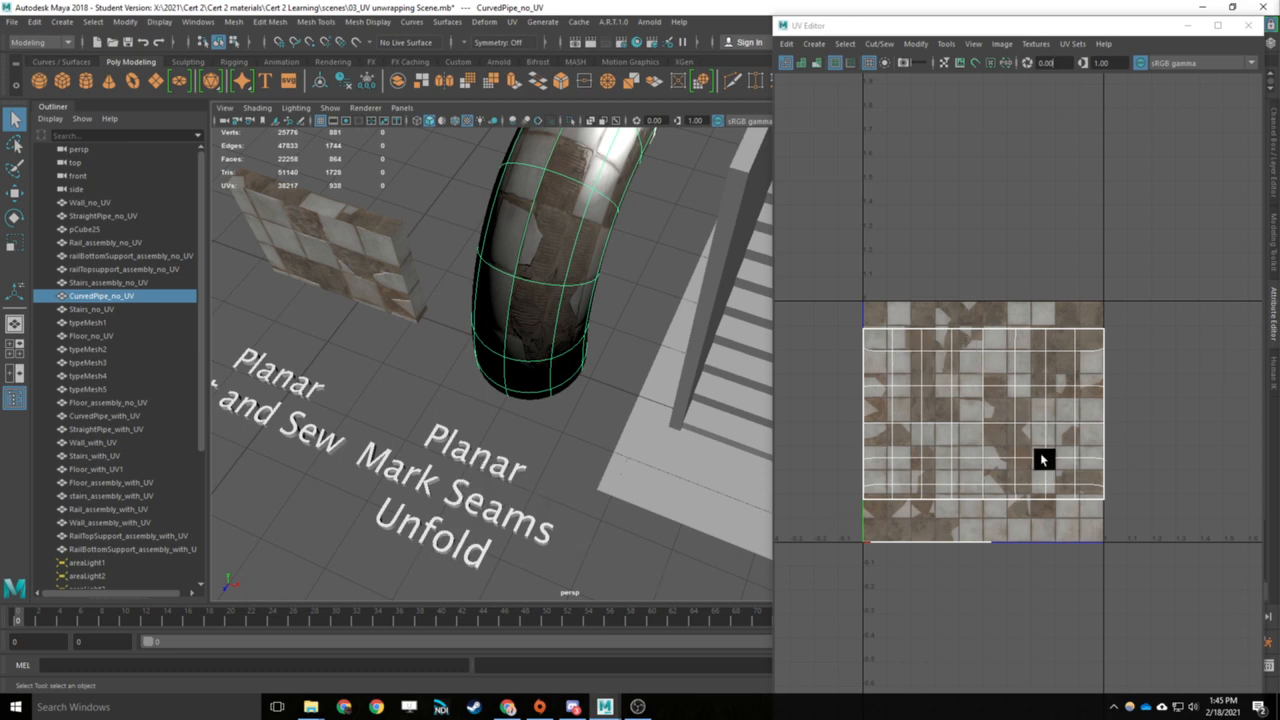
click(1185, 24)
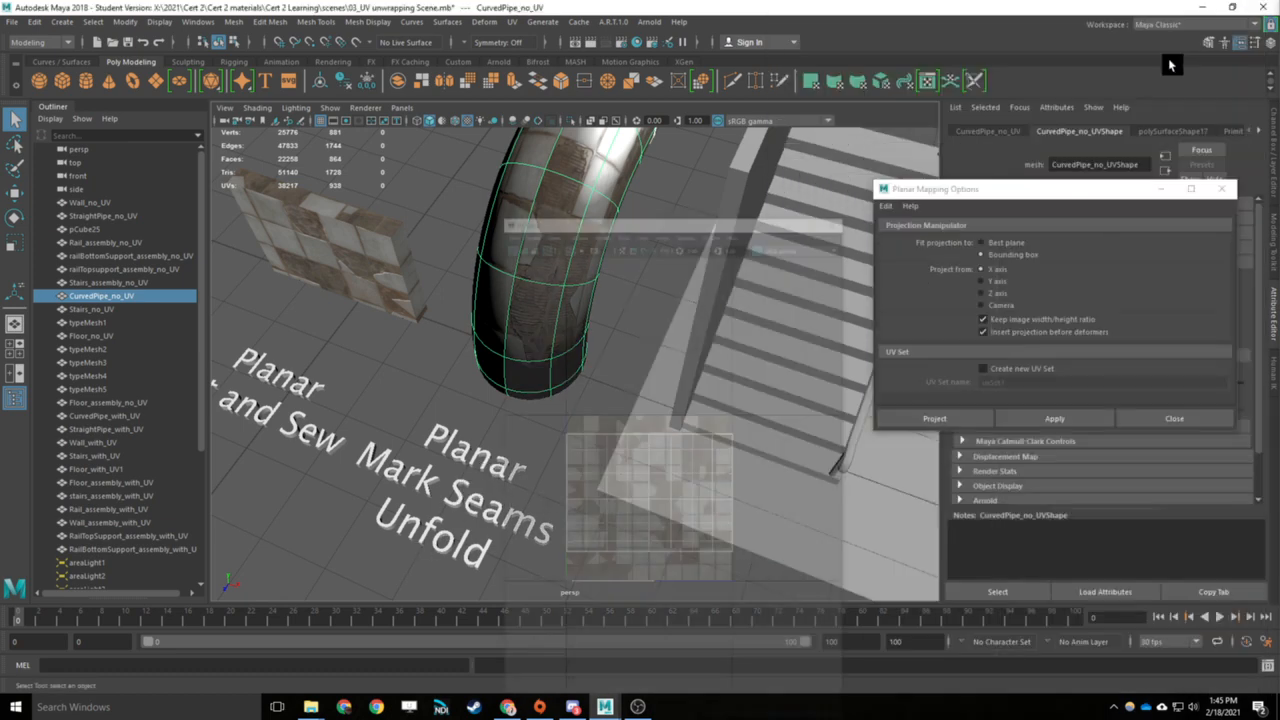
- Select the untextured staircase in the assembly and examine its treads and risers up close
alt+middle_drag(716, 433, 698, 421)
alt+drag(698, 421, 603, 371)
scroll(603, 371, down, 5)
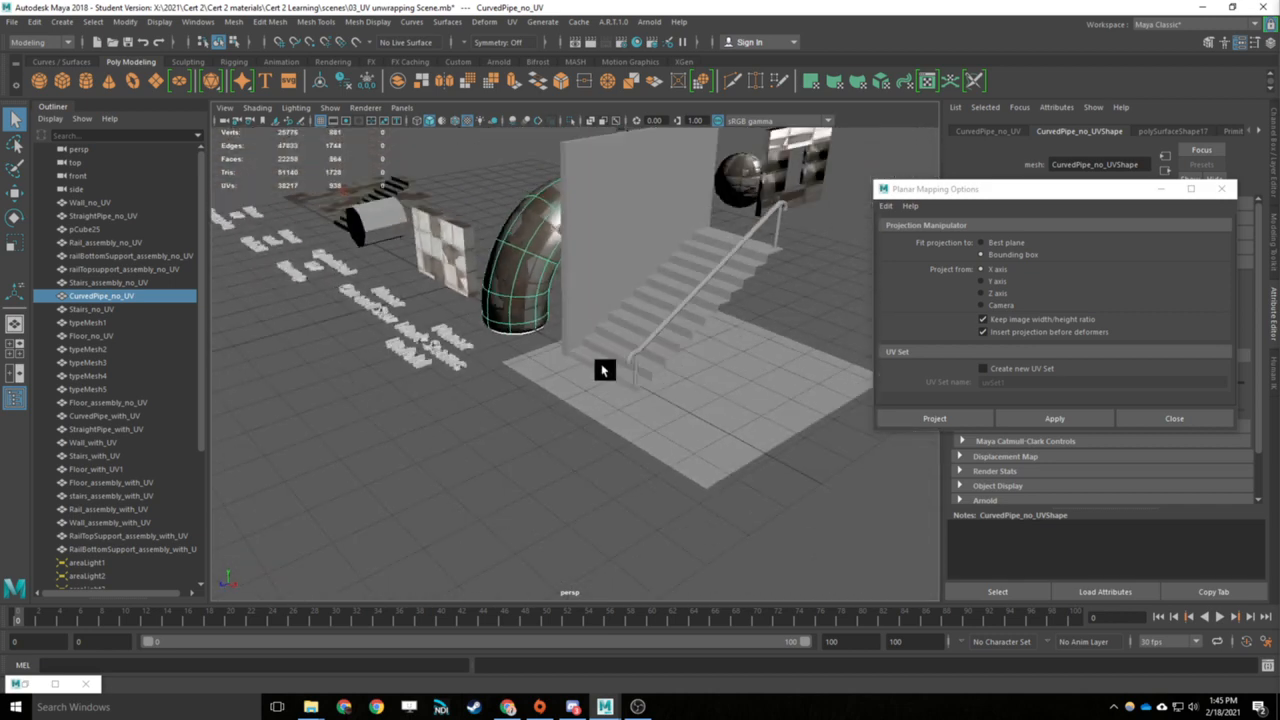
alt+middle_drag(557, 380, 527, 456)
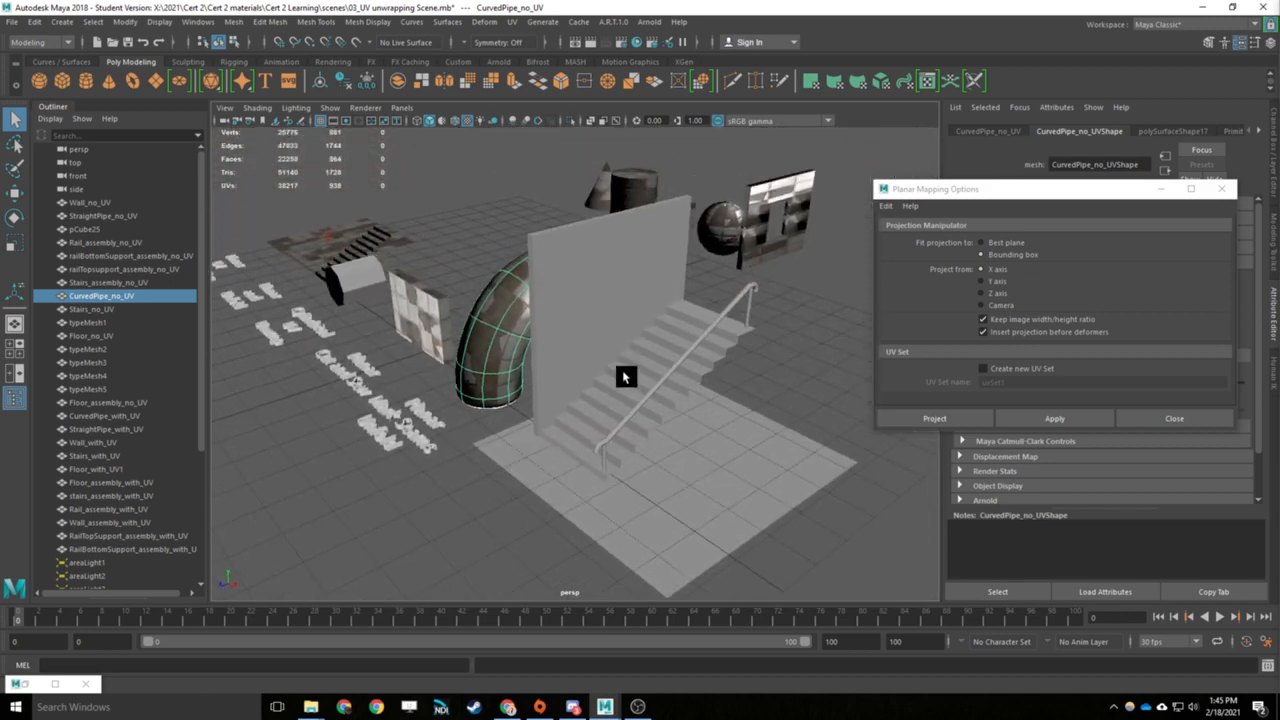
click(665, 470)
click(649, 391)
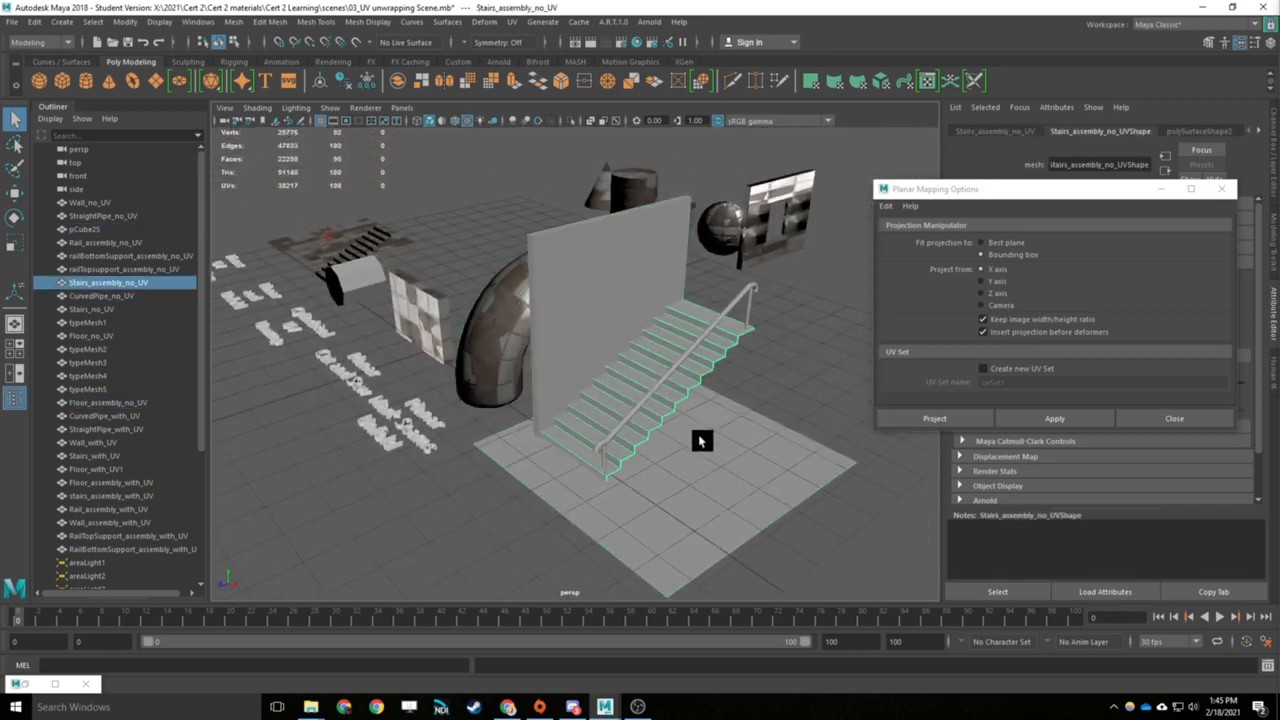
scroll(700, 440, up, 4)
alt+drag(698, 436, 572, 352)
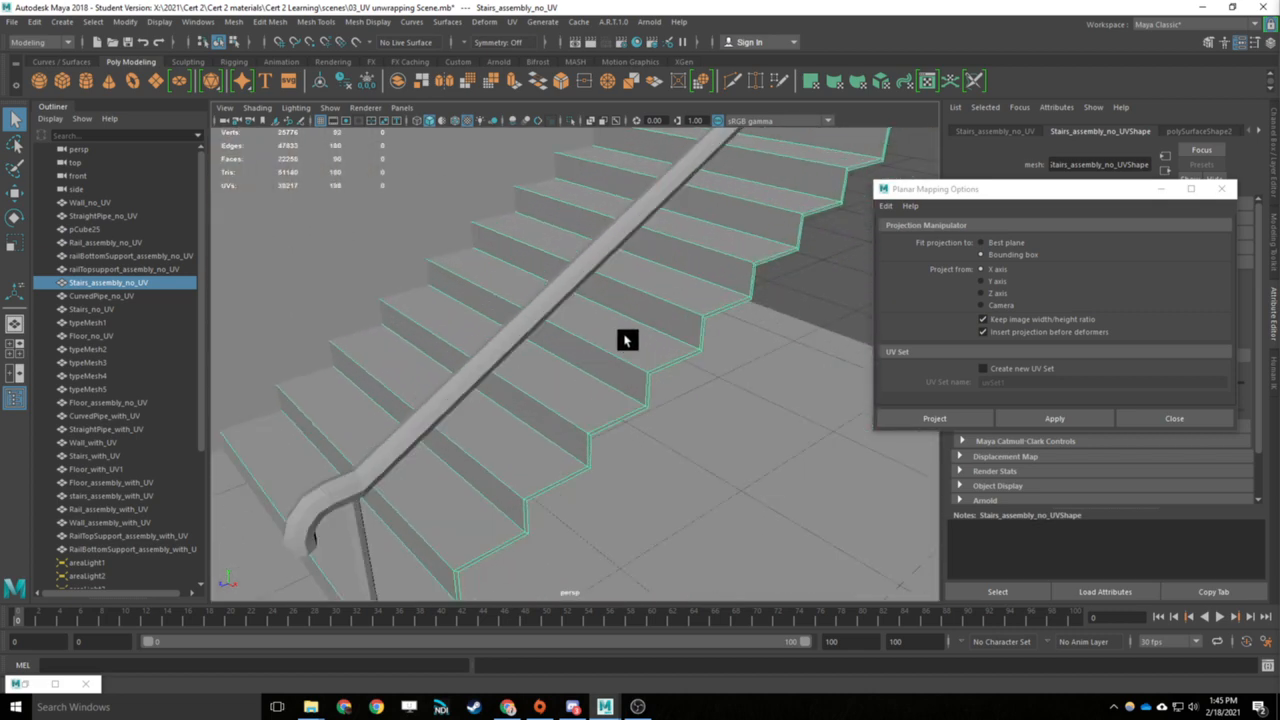
- Select the textured example stairs near the tiled floor and compare them with the assembly's staircase
alt+middle_drag(440, 300, 700, 445)
scroll(509, 300, down, 3)
alt+middle_drag(425, 275, 629, 403)
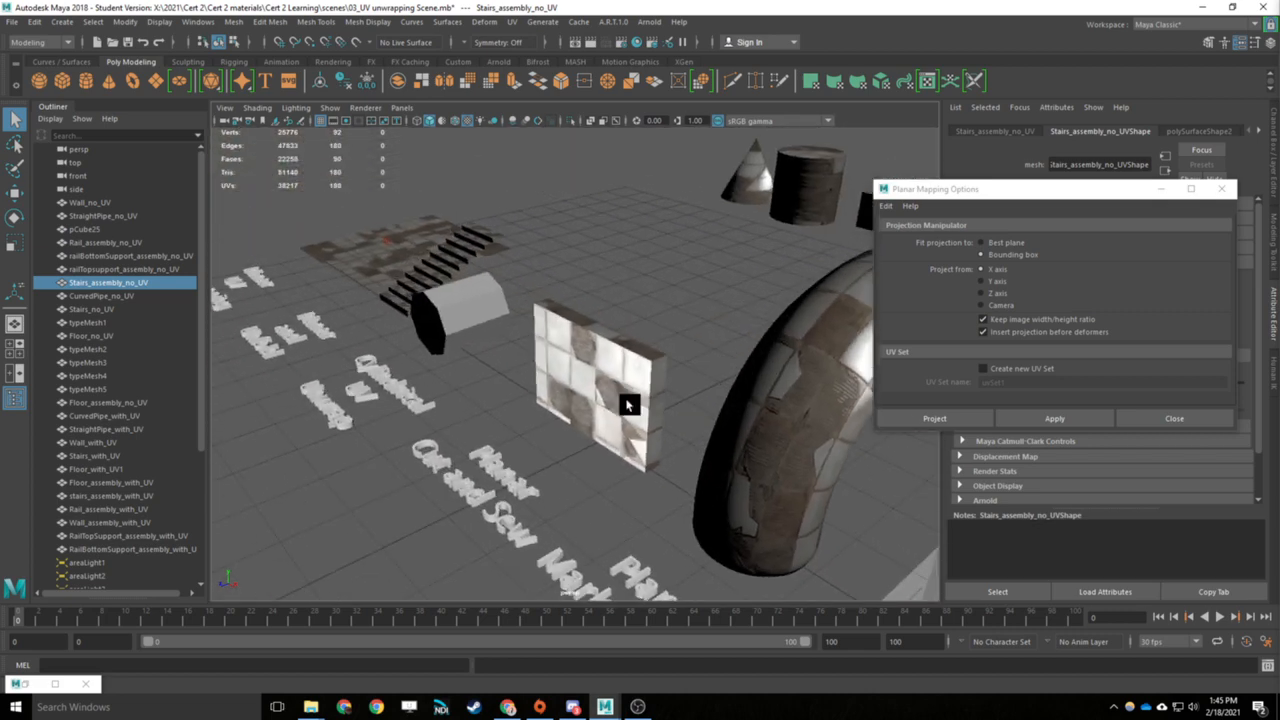
alt+drag(330, 260, 480, 344)
alt+middle_drag(478, 345, 738, 311)
click(380, 315)
alt+middle_drag(598, 362, 440, 353)
alt+middle_drag(720, 330, 312, 360)
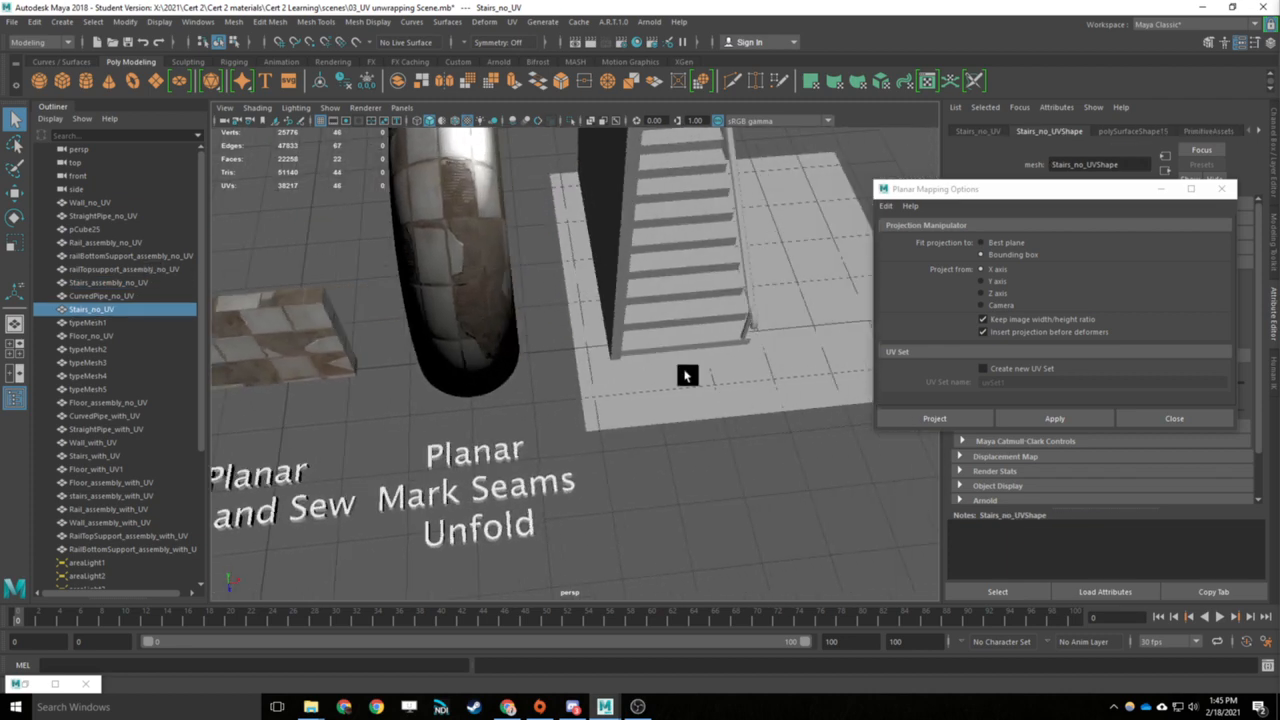
- Select the assembly's untextured stairs behind the handrail and delete them
alt+drag(686, 374, 777, 411)
alt+middle_drag(777, 411, 490, 270)
click(644, 326)
alt+drag(646, 323, 750, 426)
scroll(713, 388, up, 5)
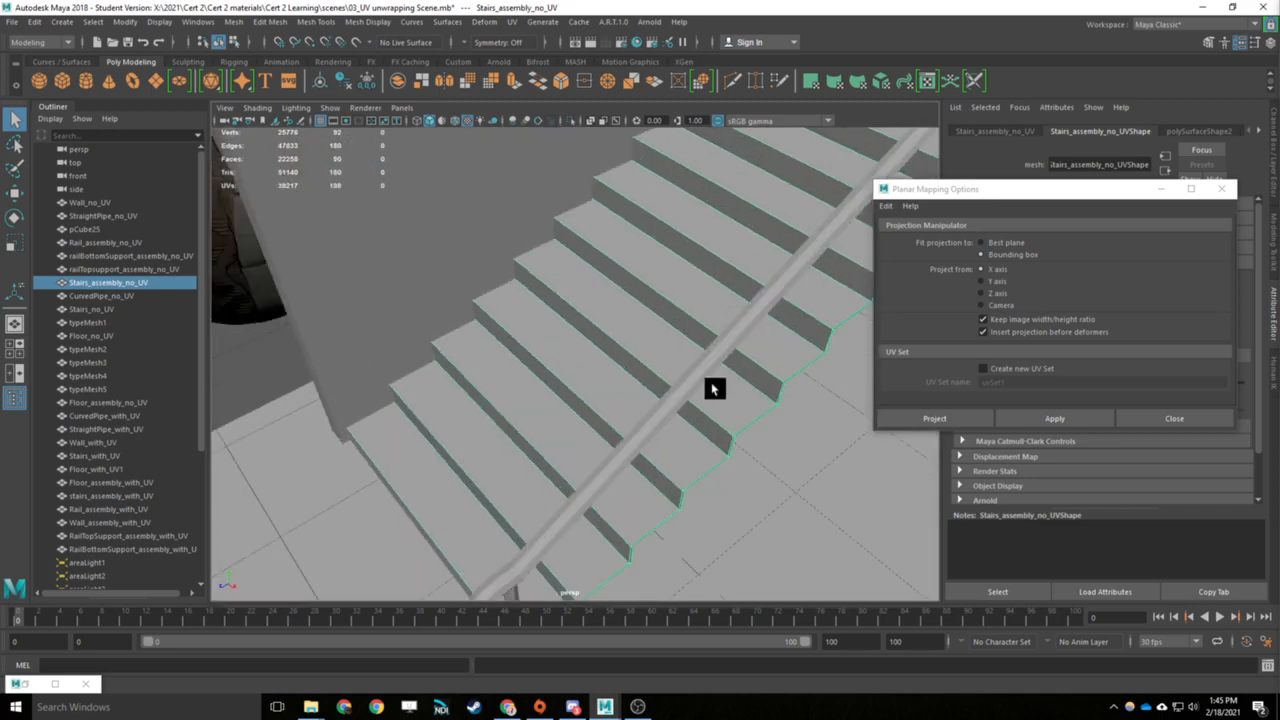
right_drag(718, 361, 755, 433)
scroll(702, 328, down, 10)
key(Delete)
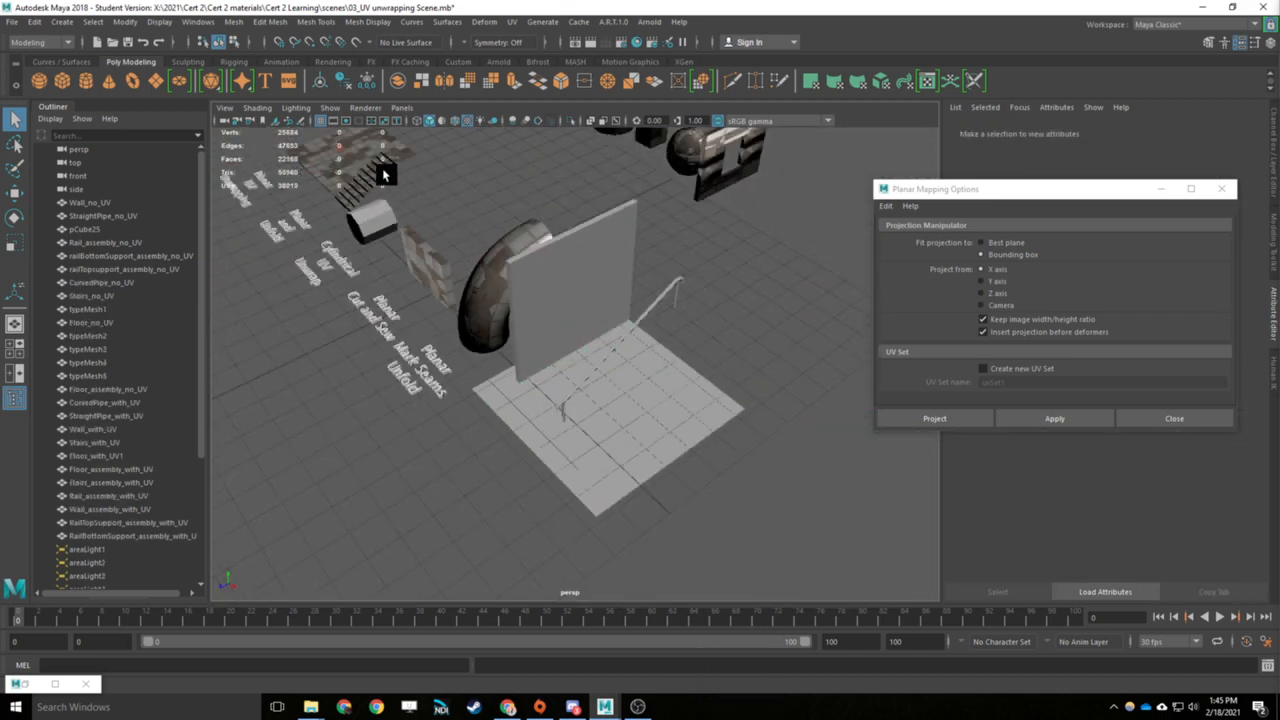
- Move the textured example stairs into the assembly beside the wall and scale them to fit under the handrail
click(383, 172)
key(w)
drag(401, 204, 645, 355)
key(r)
key(w)
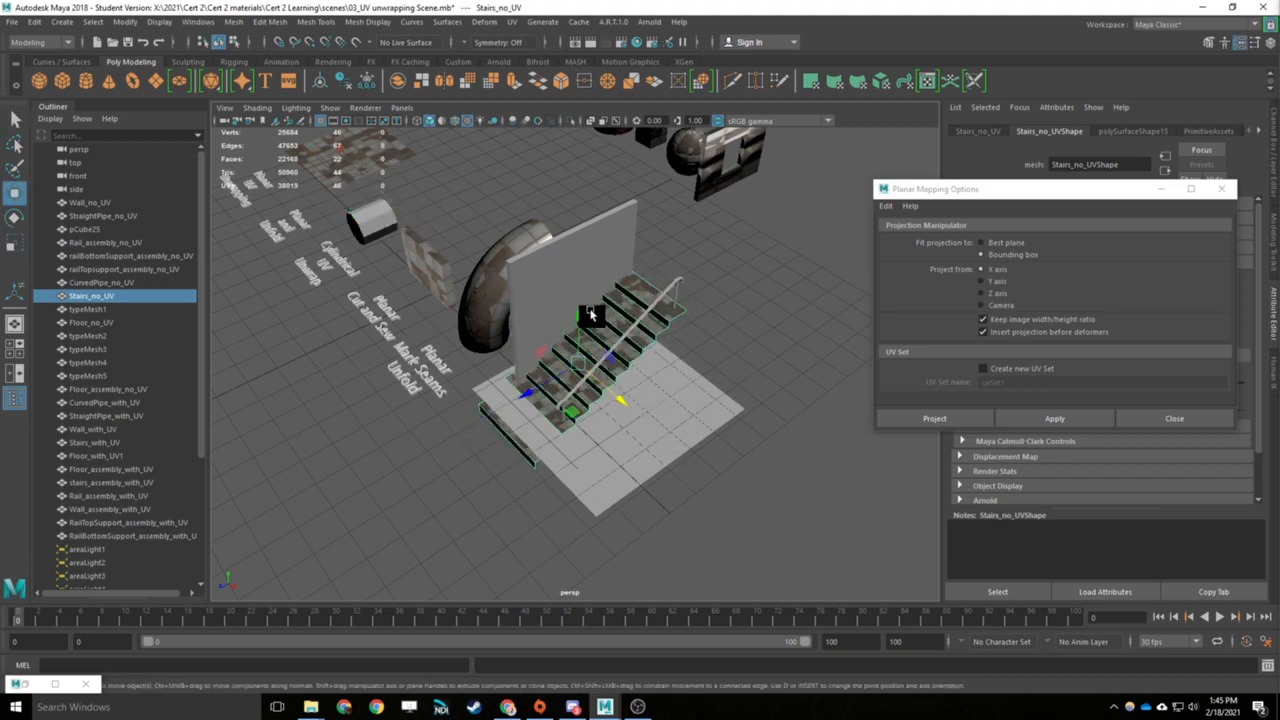
drag(583, 317, 585, 306)
key(r)
drag(578, 359, 554, 357)
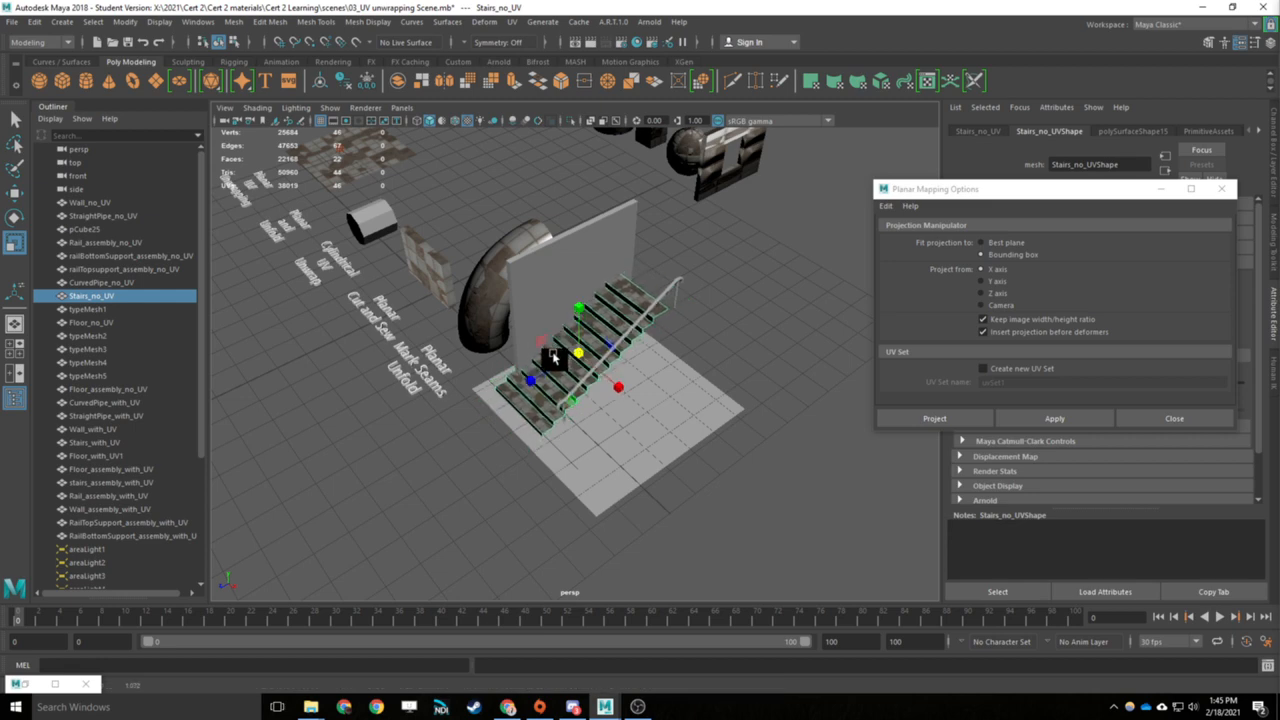
- Undo the stair replacement to bring back the assembly's original staircase
key(q)
key(ctrl+z)
key(ctrl+z)
key(ctrl+z)
key(ctrl+z)
key(ctrl+z)
key(ctrl+z)
- Try edge selection on the assembly's stairs, return to object selection, and isolate and frame the staircase in the view
scroll(662, 376, up, 5)
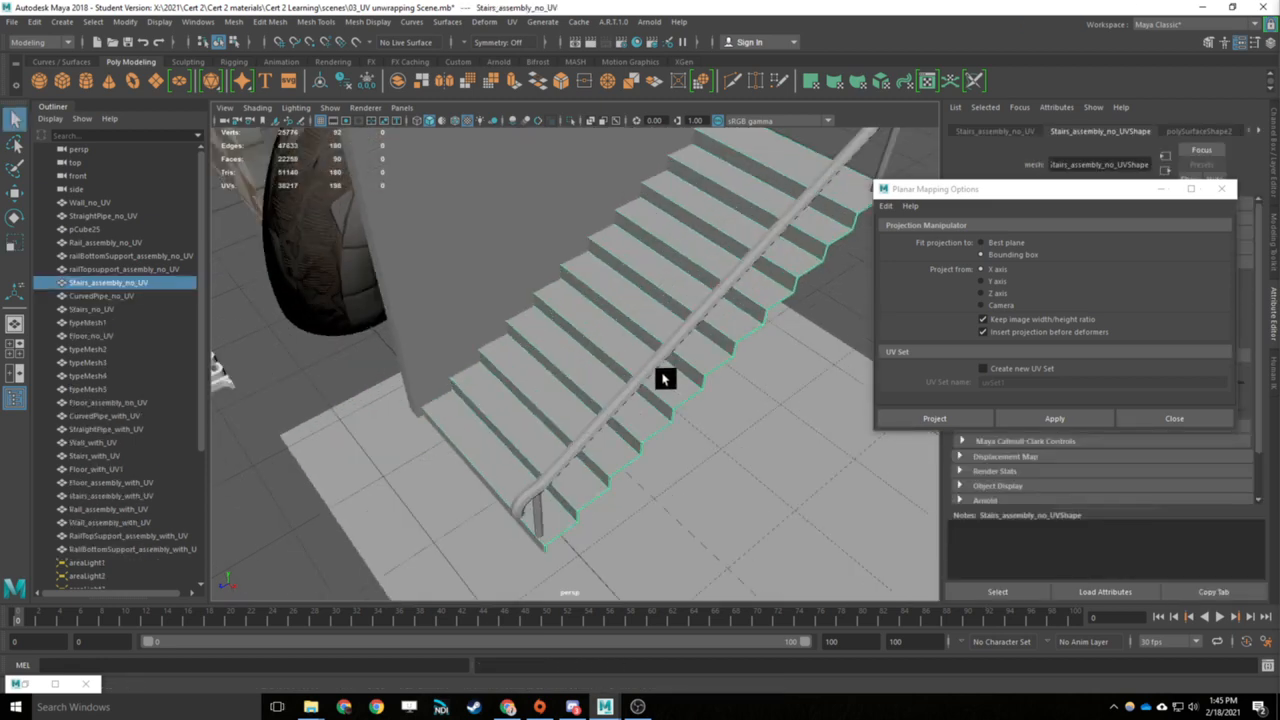
right_drag(648, 341, 648, 304)
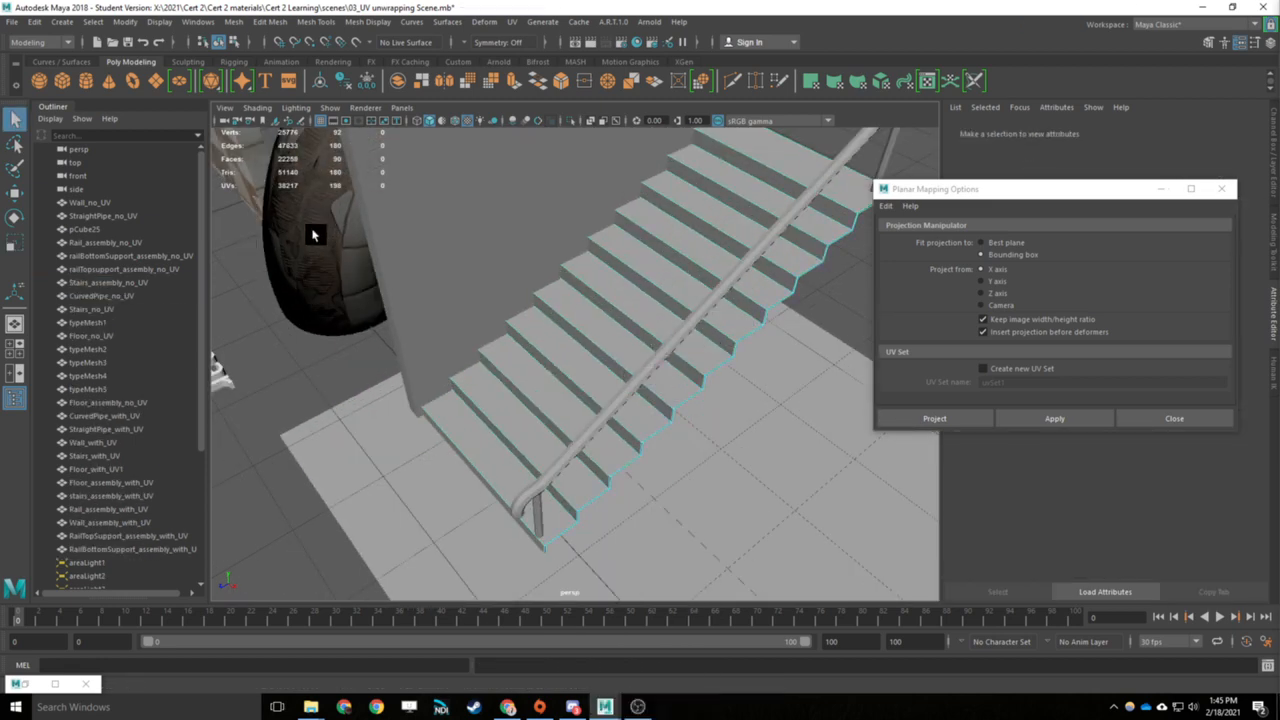
alt+middle_drag(325, 340, 503, 296)
alt+drag(715, 400, 640, 368)
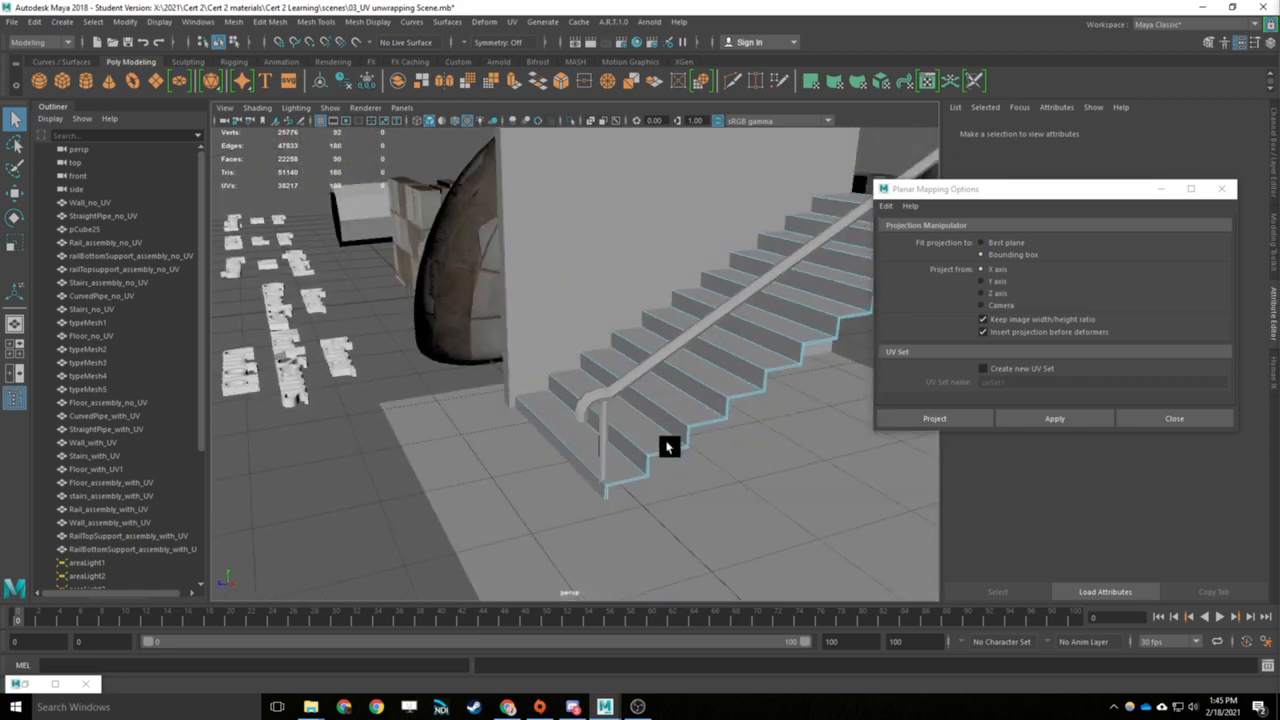
click(668, 453)
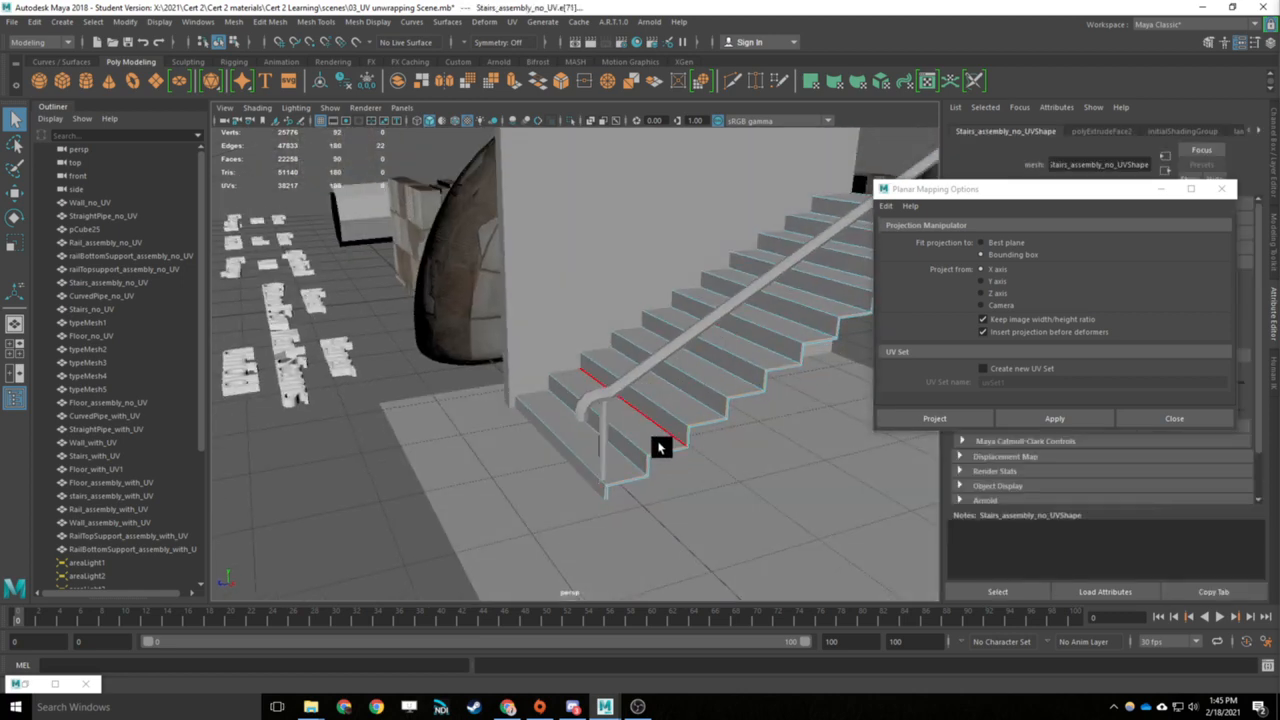
right_drag(763, 343, 797, 317)
key(ctrl+1)
key(f)
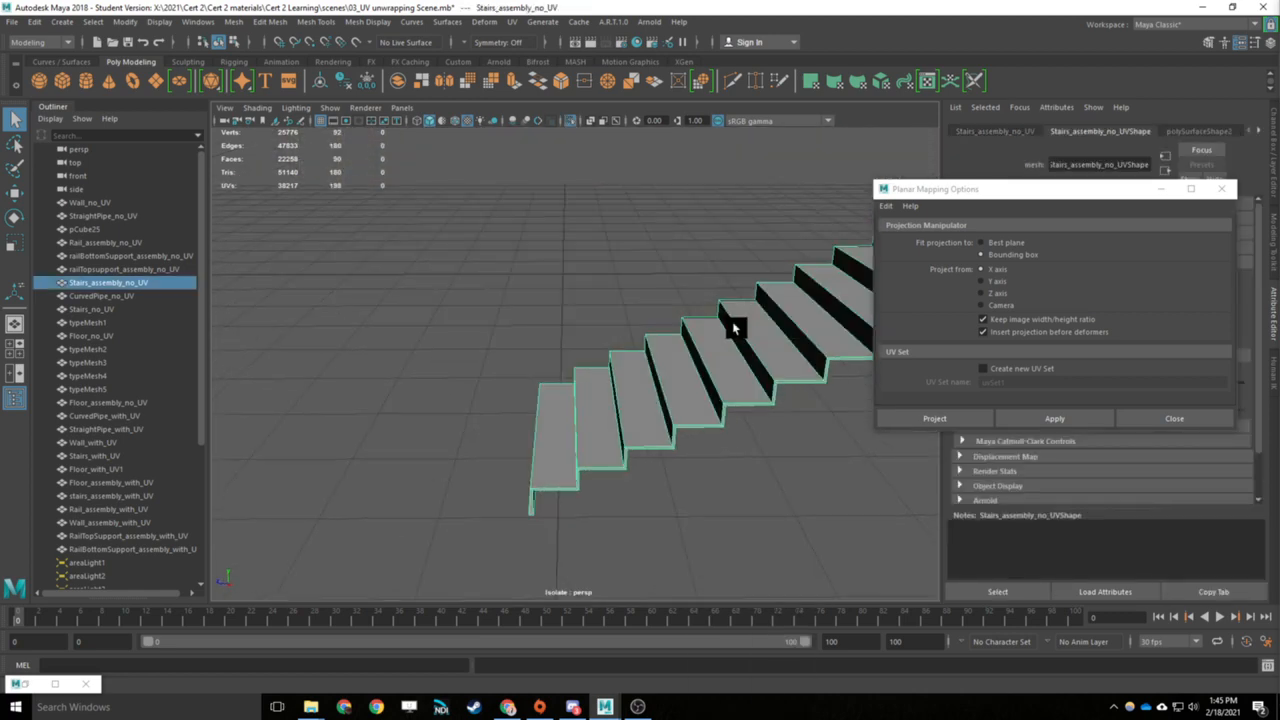
- Select the outer border edges of the isolated stairs along the stepped sides and the lowest riser
right_drag(716, 340, 716, 310)
alt+drag(578, 358, 782, 357)
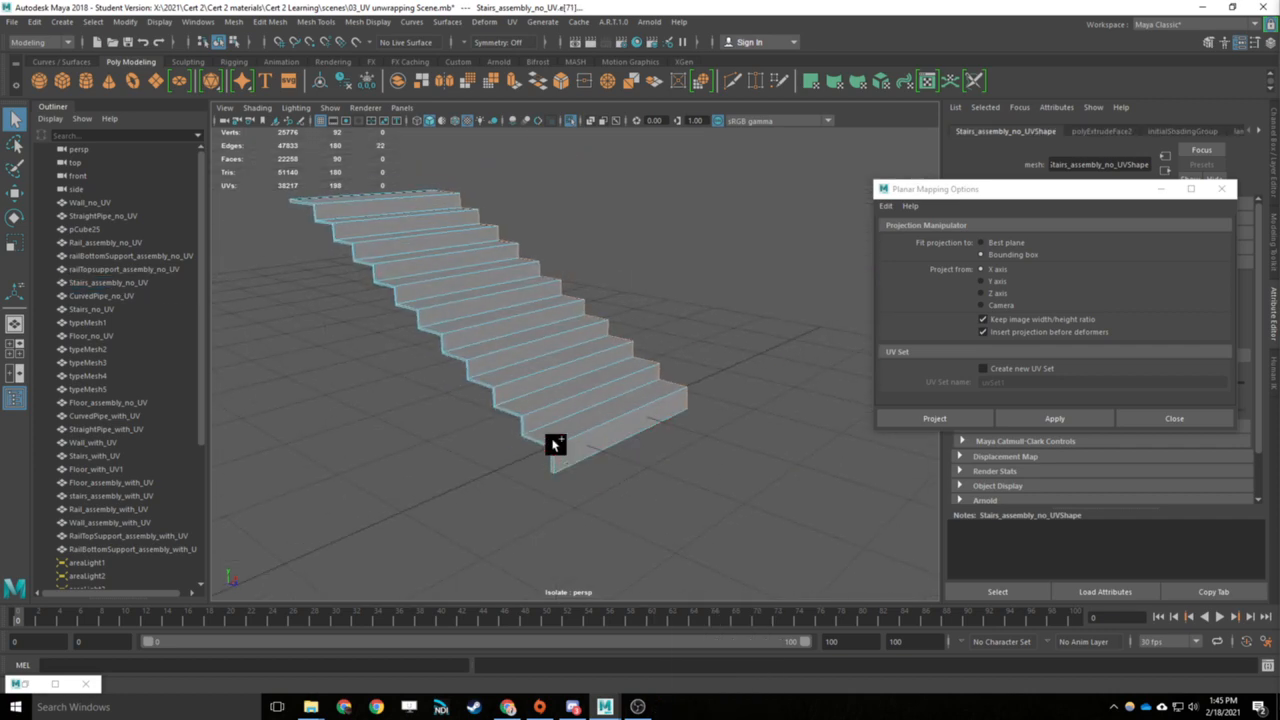
shift+click(549, 437)
shift+double_click(515, 425)
alt+drag(584, 478, 506, 400)
shift+click(576, 433)
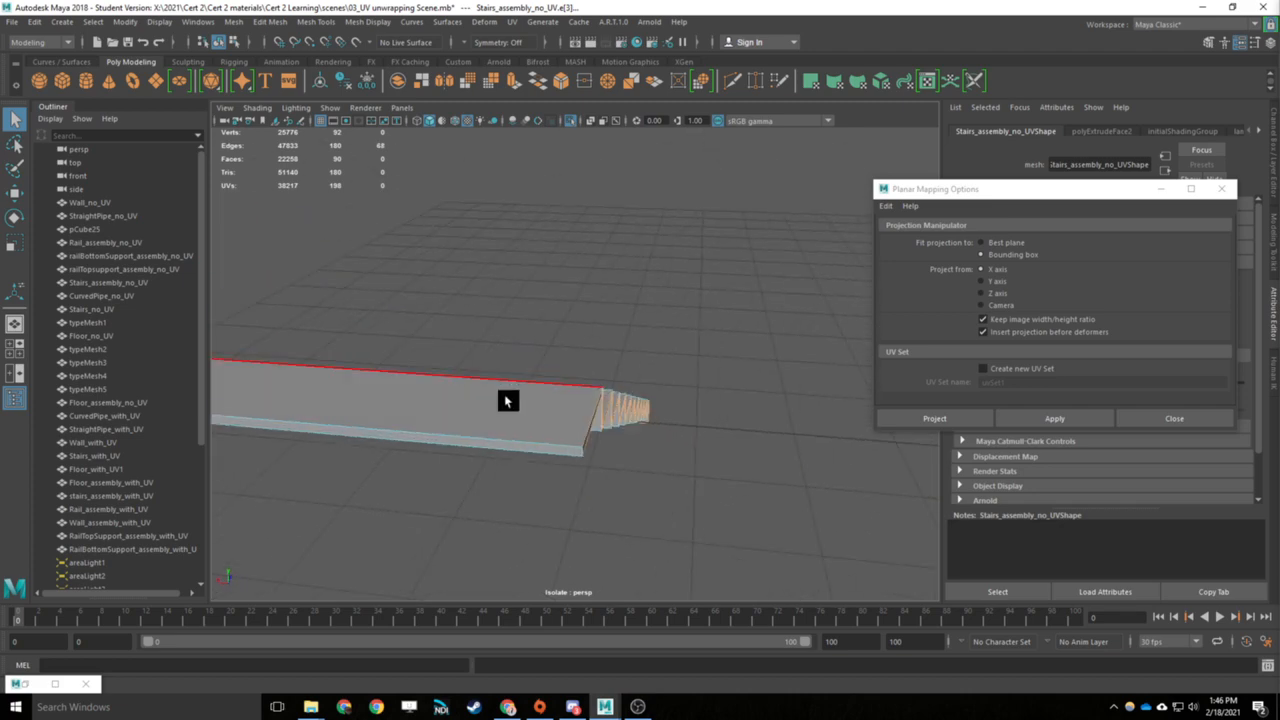
shift+click(462, 435)
alt+drag(466, 449, 576, 243)
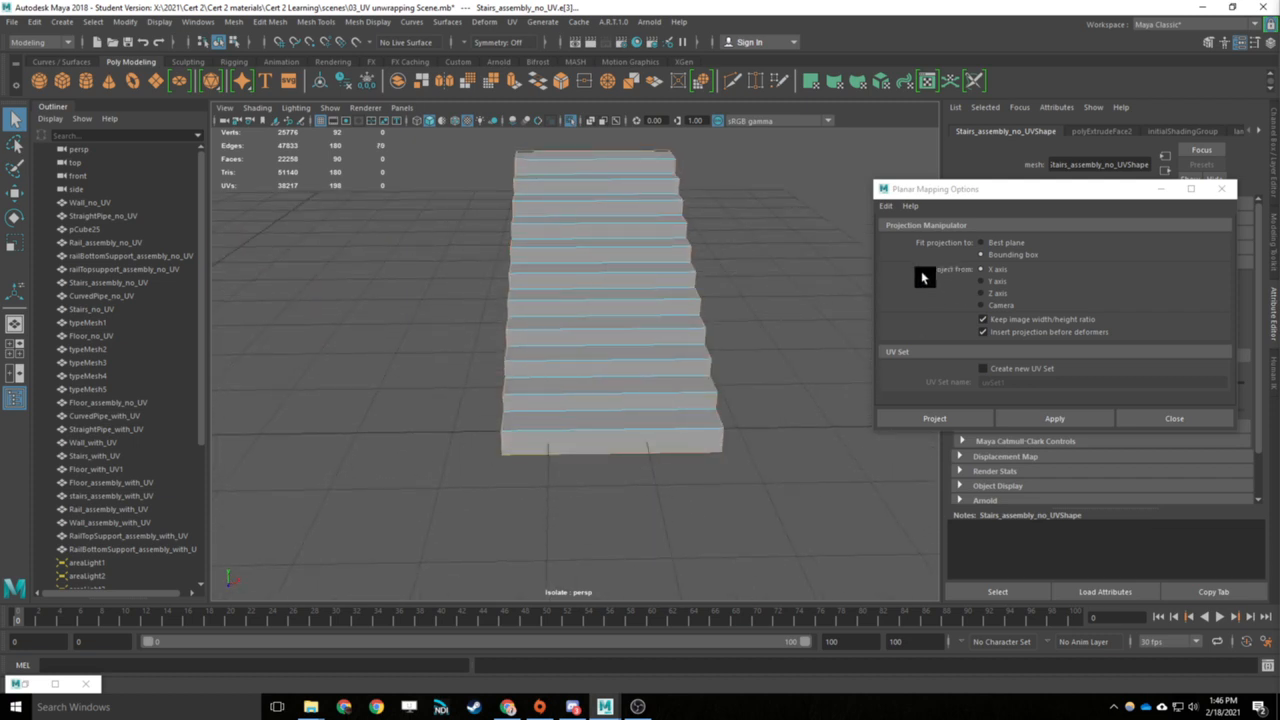
- Close the Planar Mapping Options and review the available UV mapping and cutting commands
click(1132, 421)
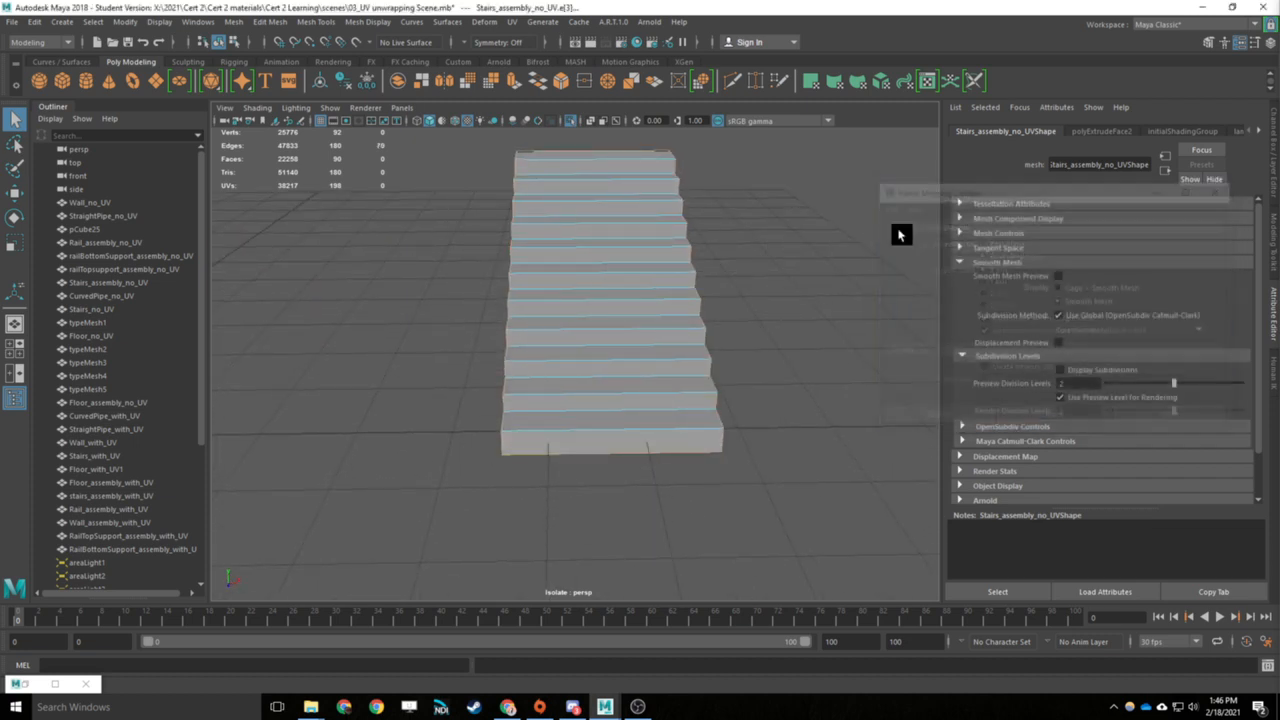
click(512, 21)
click(530, 30)
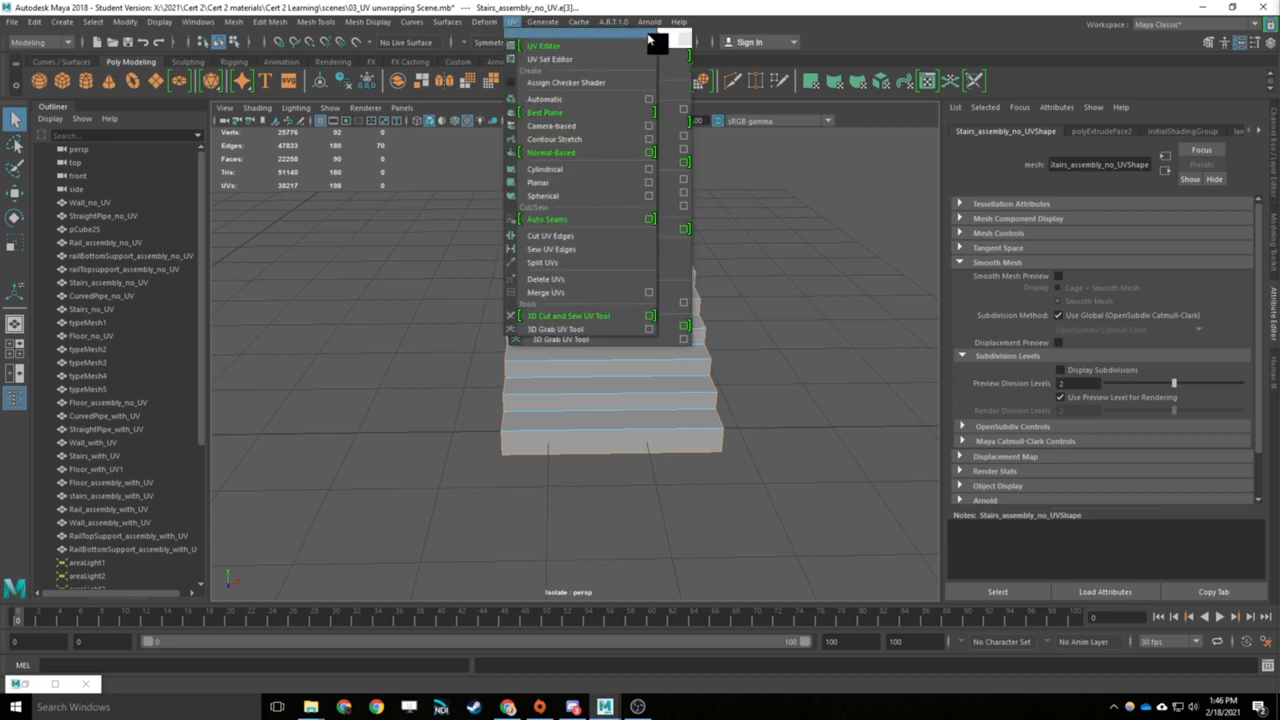
click(684, 40)
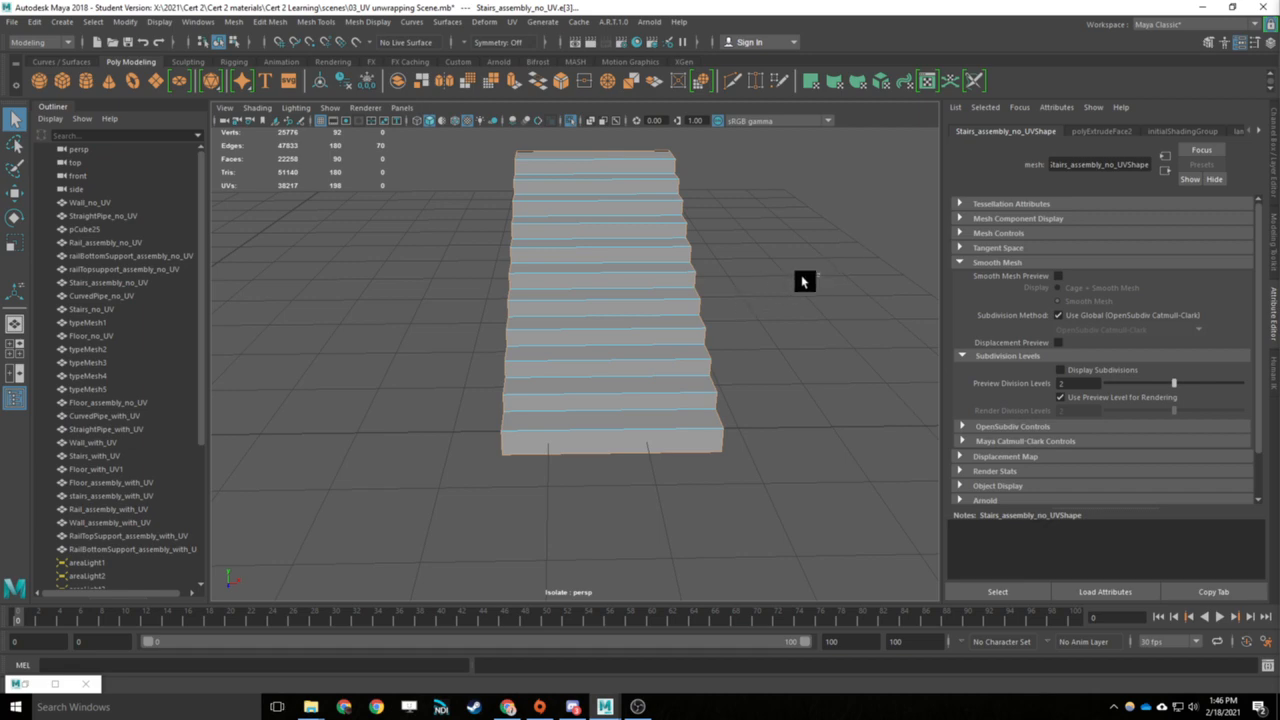
- Return the stairs to object selection, end the isolation to show the whole scene, and deselect everything
click(714, 284)
key(ctrl+1)
scroll(826, 284, down, 5)
alt+drag(826, 284, 743, 263)
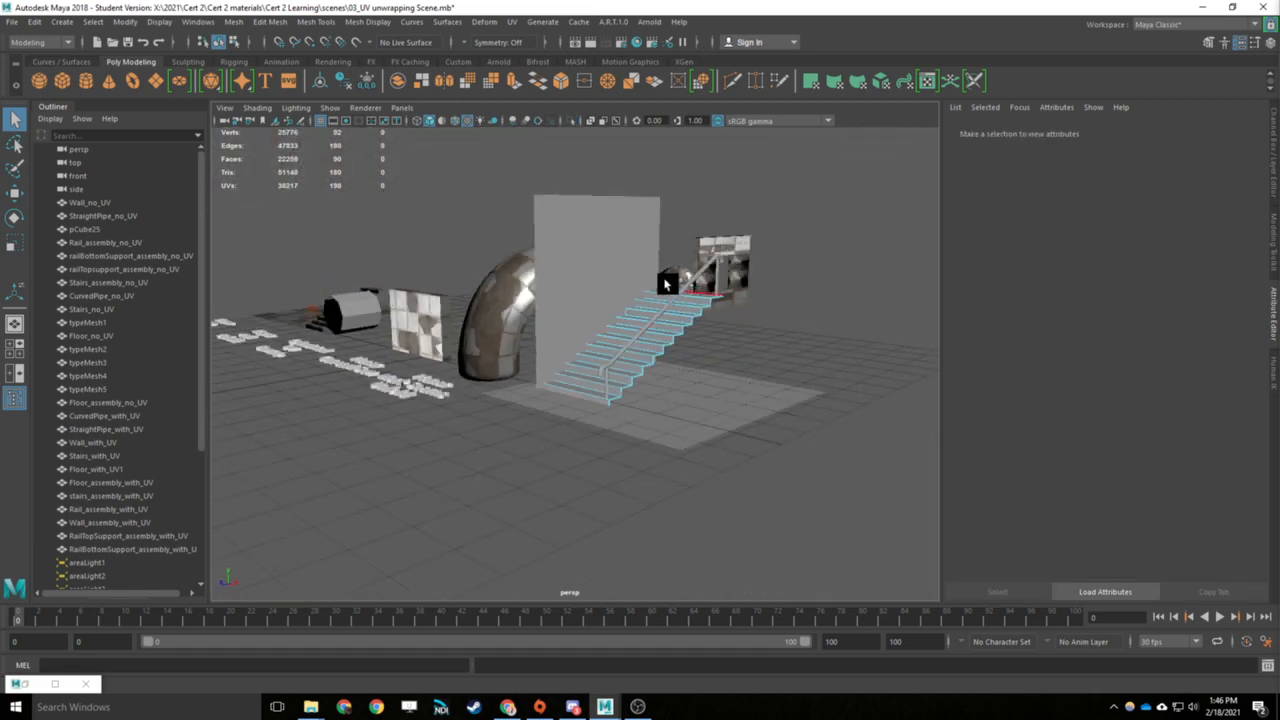
right_drag(666, 284, 725, 261)
scroll(629, 363, down, 3)
alt+drag(629, 363, 537, 411)
alt+middle_drag(537, 411, 568, 401)
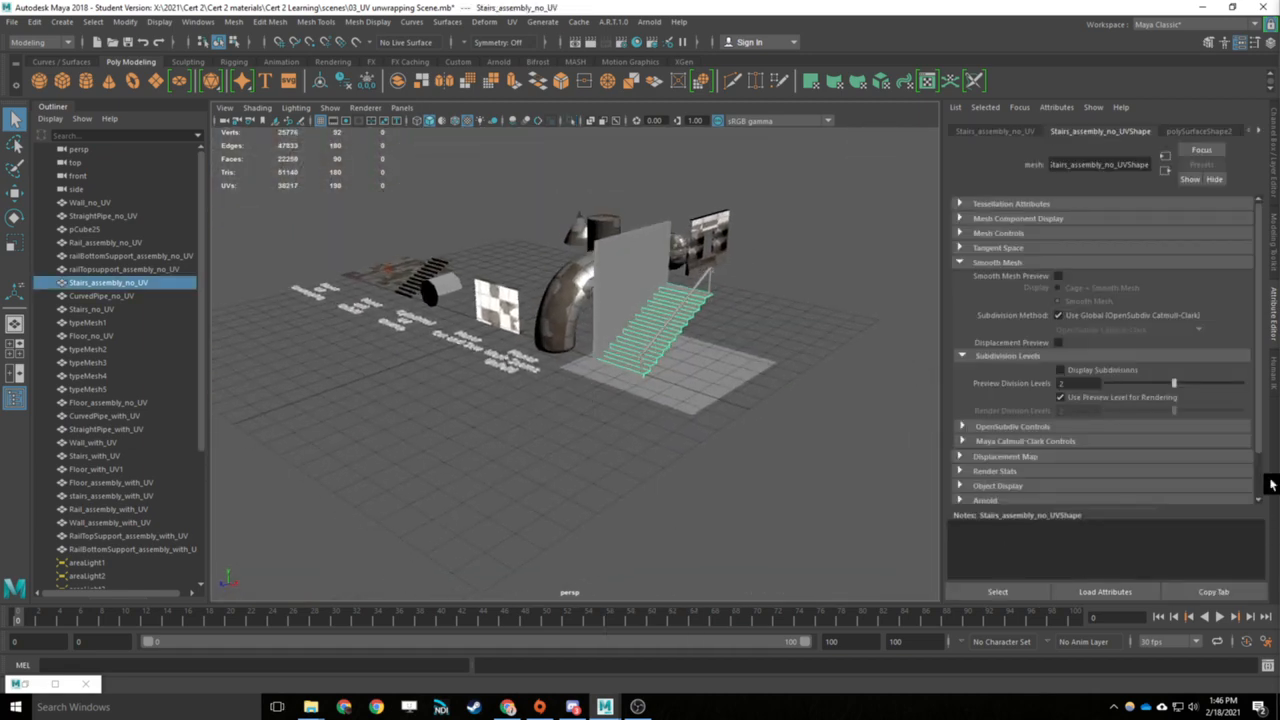
click(644, 441)
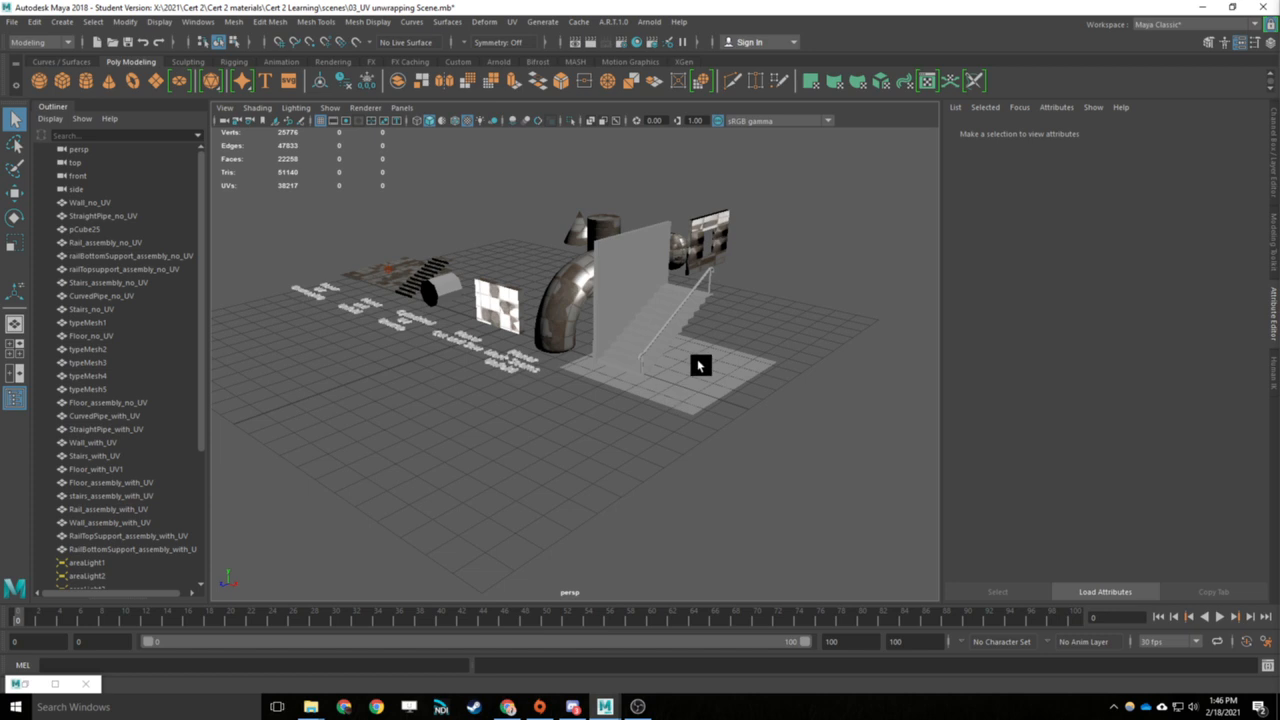
- Show the display layers and make the FinalScene layer visible
click(1273, 51)
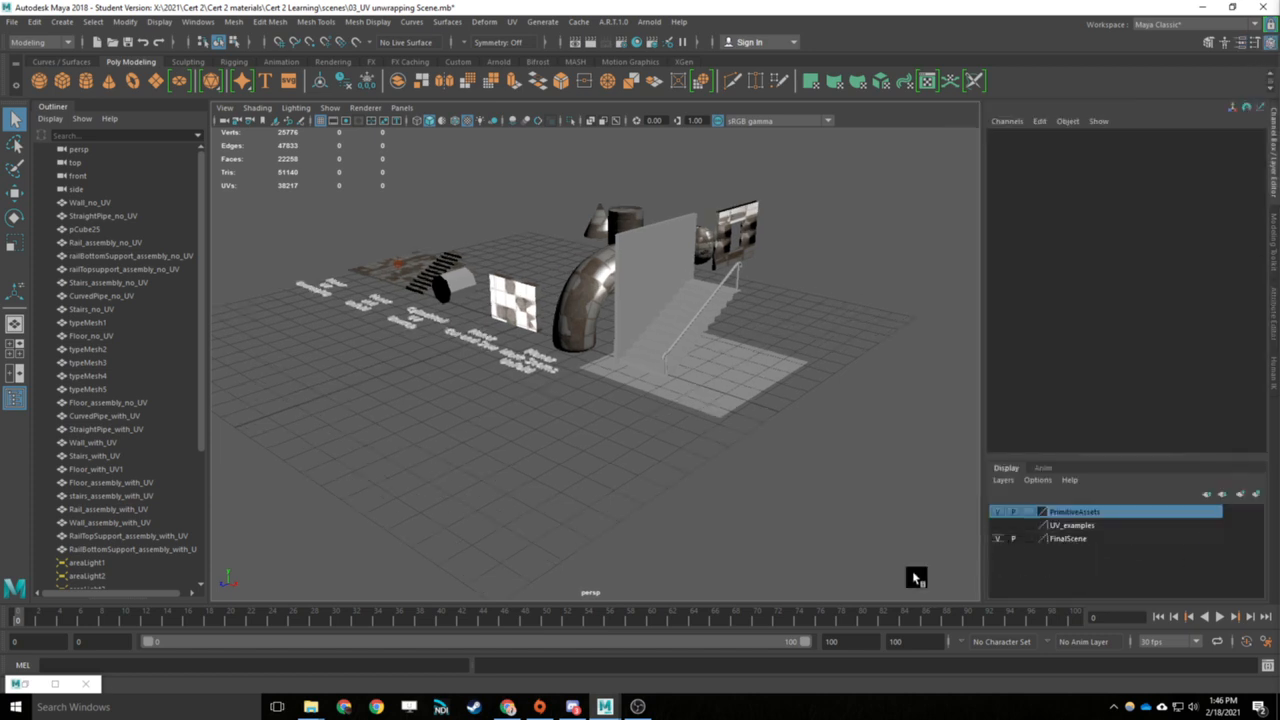
alt+middle_drag(549, 508, 652, 469)
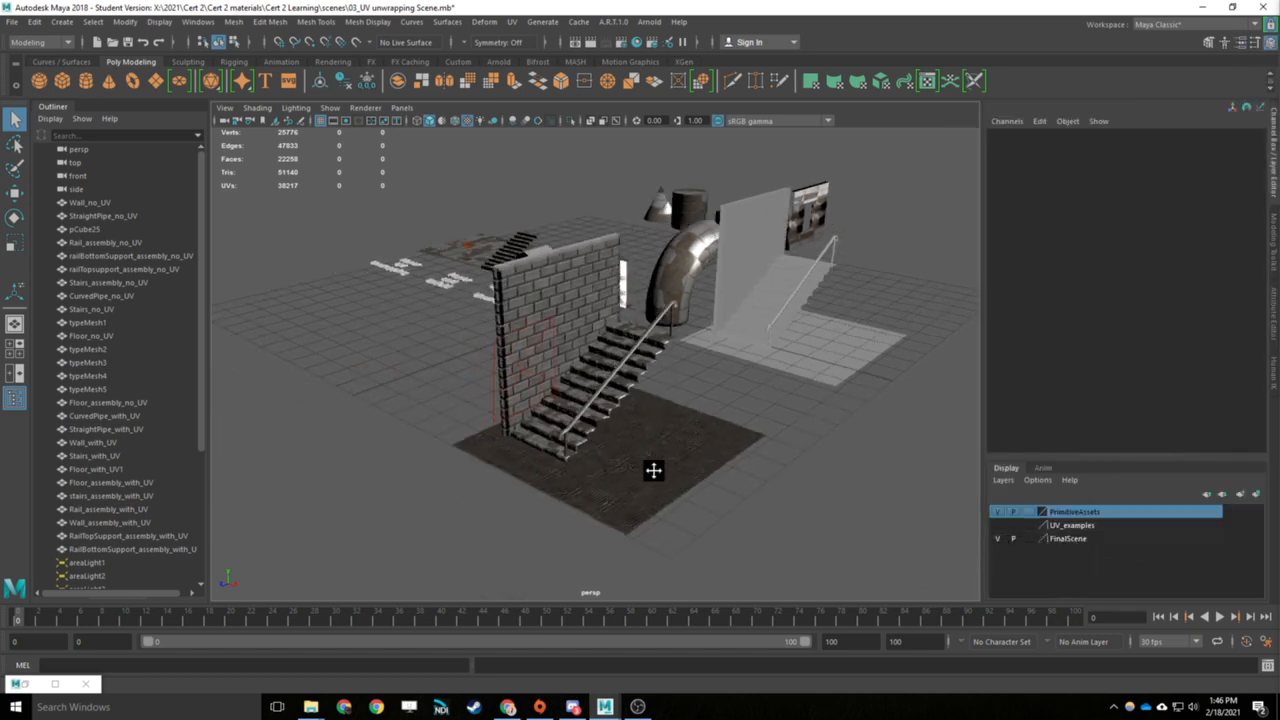
- Examine the finished textured assembly's floor, brick wall and stairs, and look over the labelled UV example objects
scroll(654, 474, up, 9)
scroll(654, 474, down, 4)
alt+drag(630, 427, 800, 398)
click(800, 398)
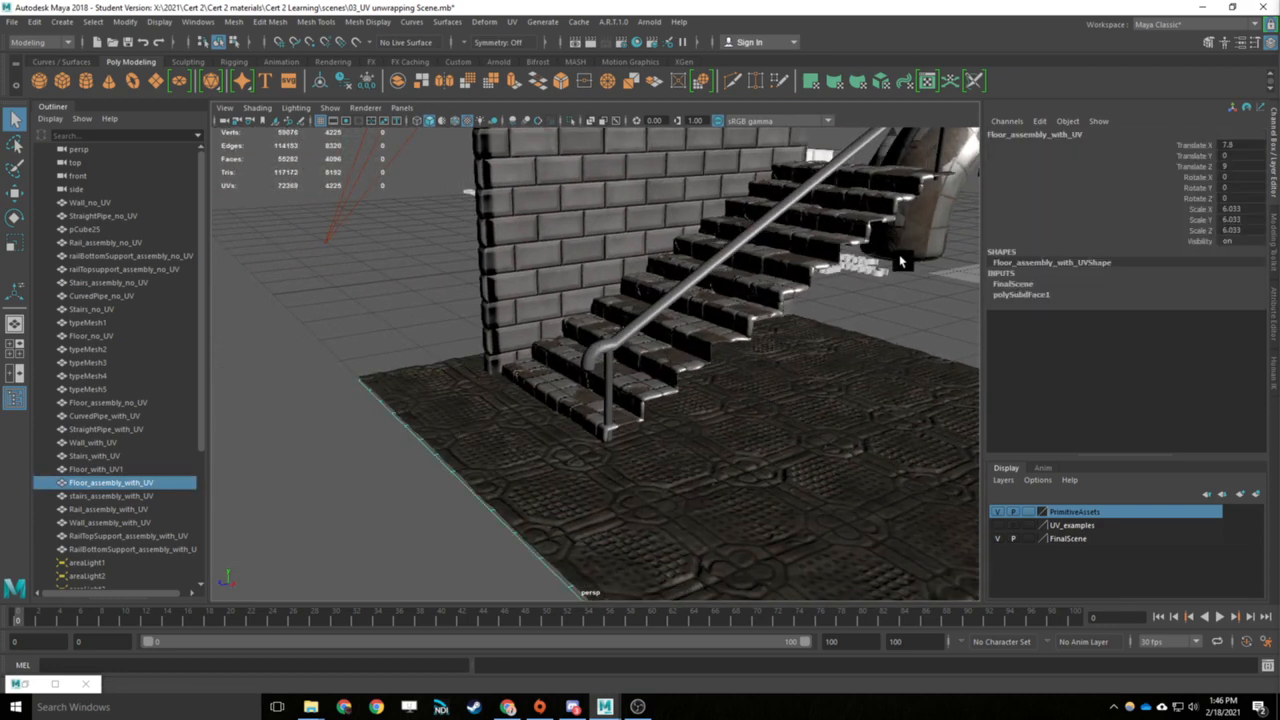
scroll(807, 355, down, 6)
alt+drag(764, 314, 783, 379)
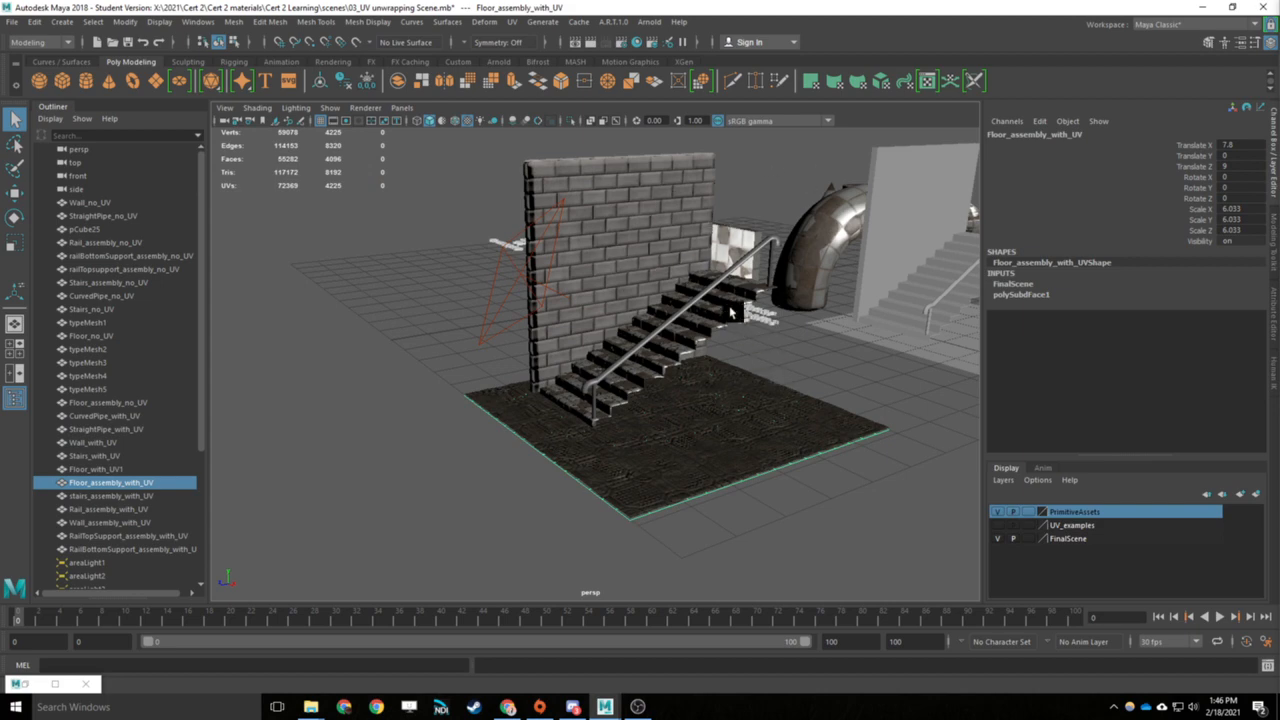
alt+drag(730, 313, 632, 455)
alt+middle_drag(630, 420, 609, 494)
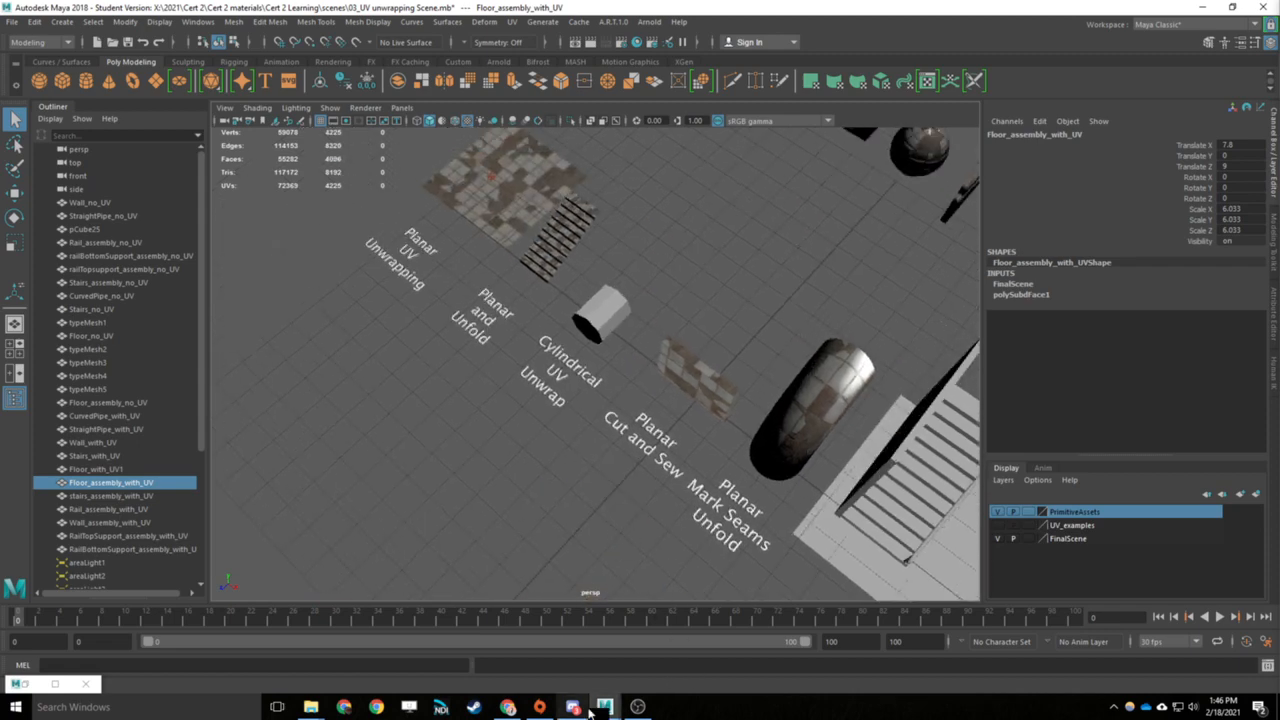